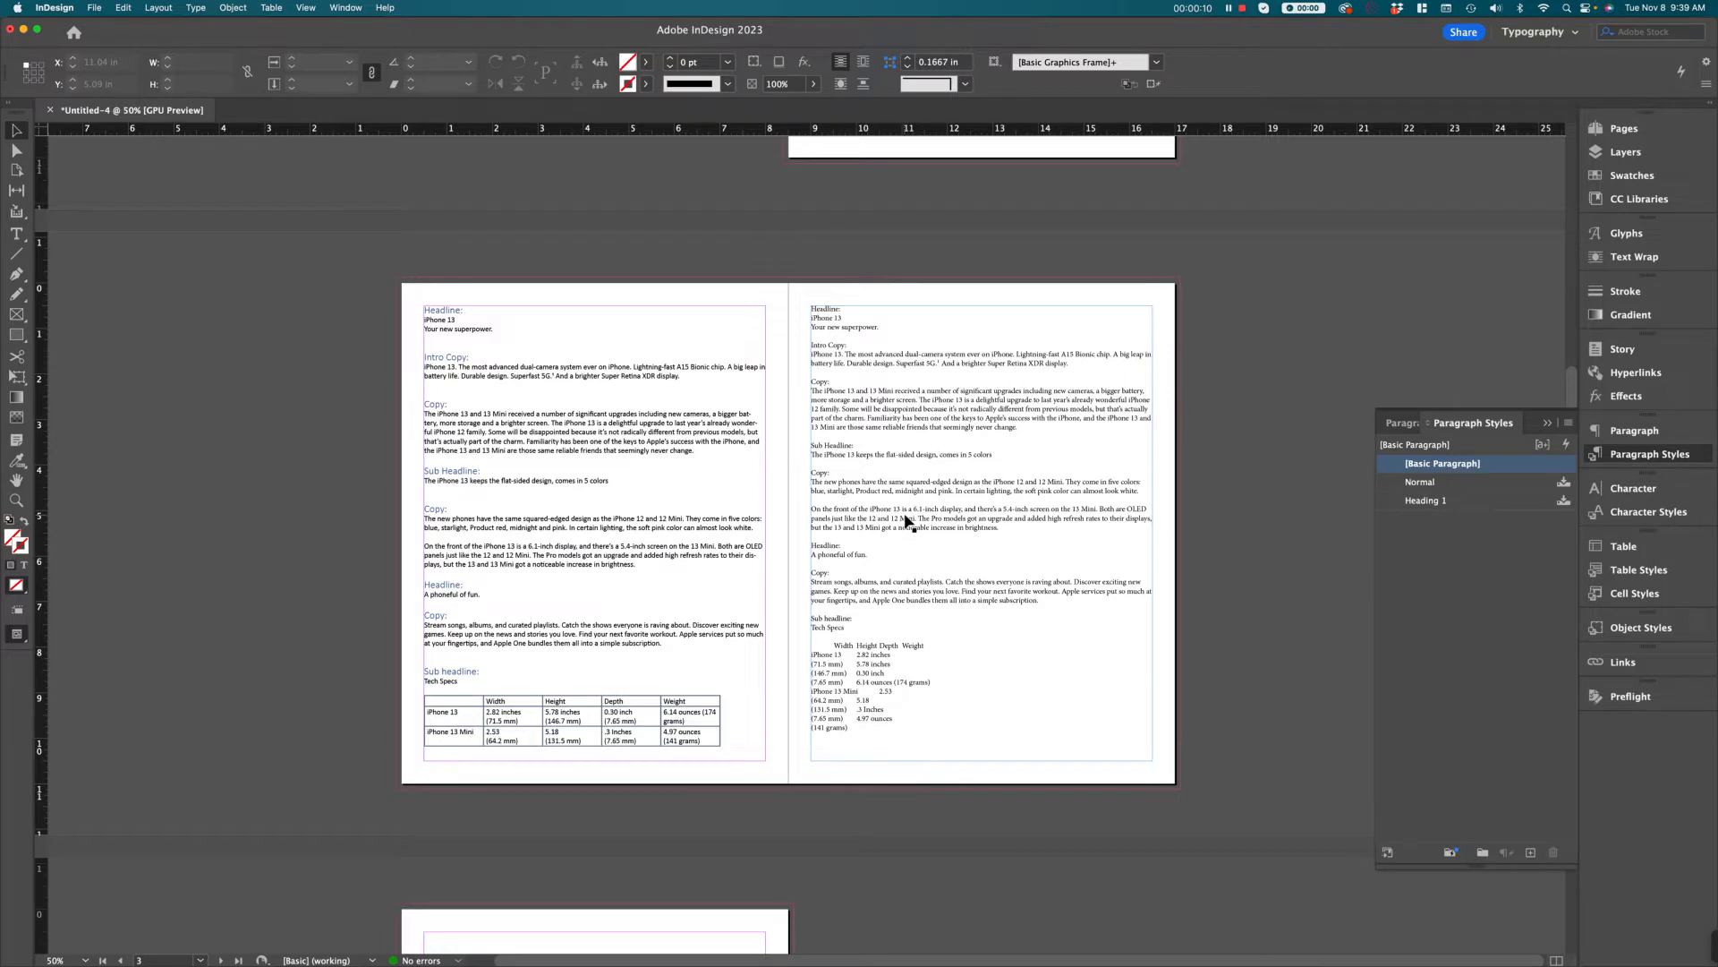
Show the hidden characters for the iPhone copy in the text frames on the two-page spread
{"action": "left_click", "coordinate": [906, 519]}
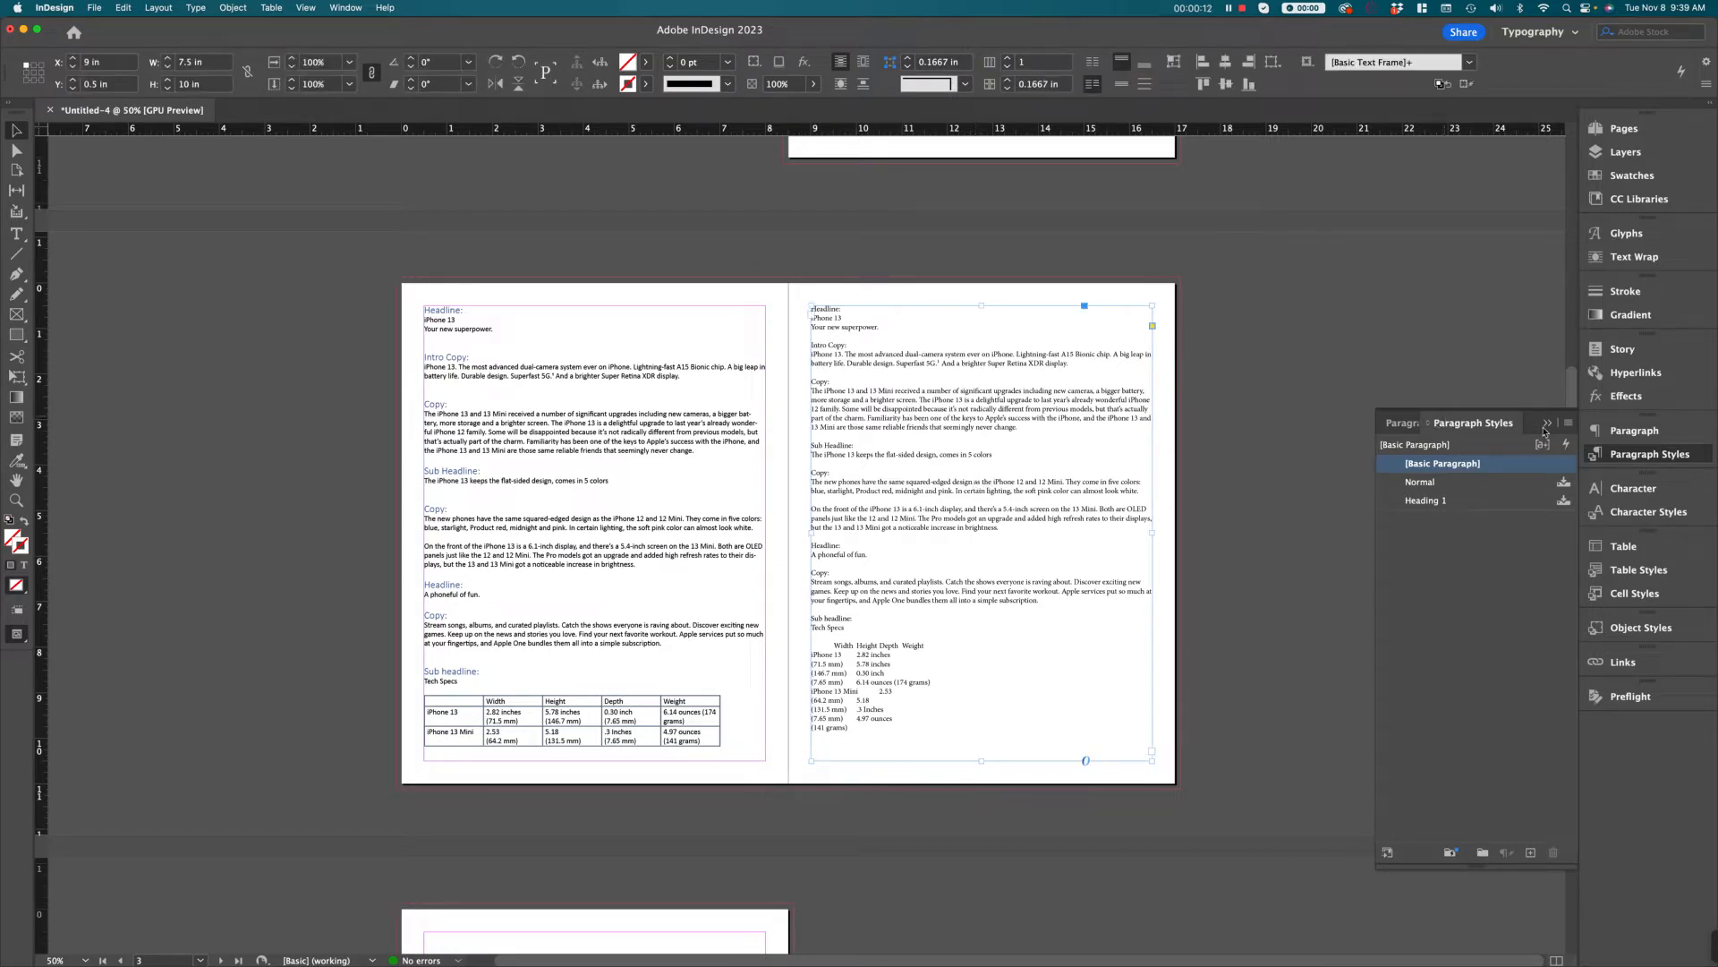
{"action": "left_click", "coordinate": [1547, 423]}
{"action": "left_click", "coordinate": [752, 500]}
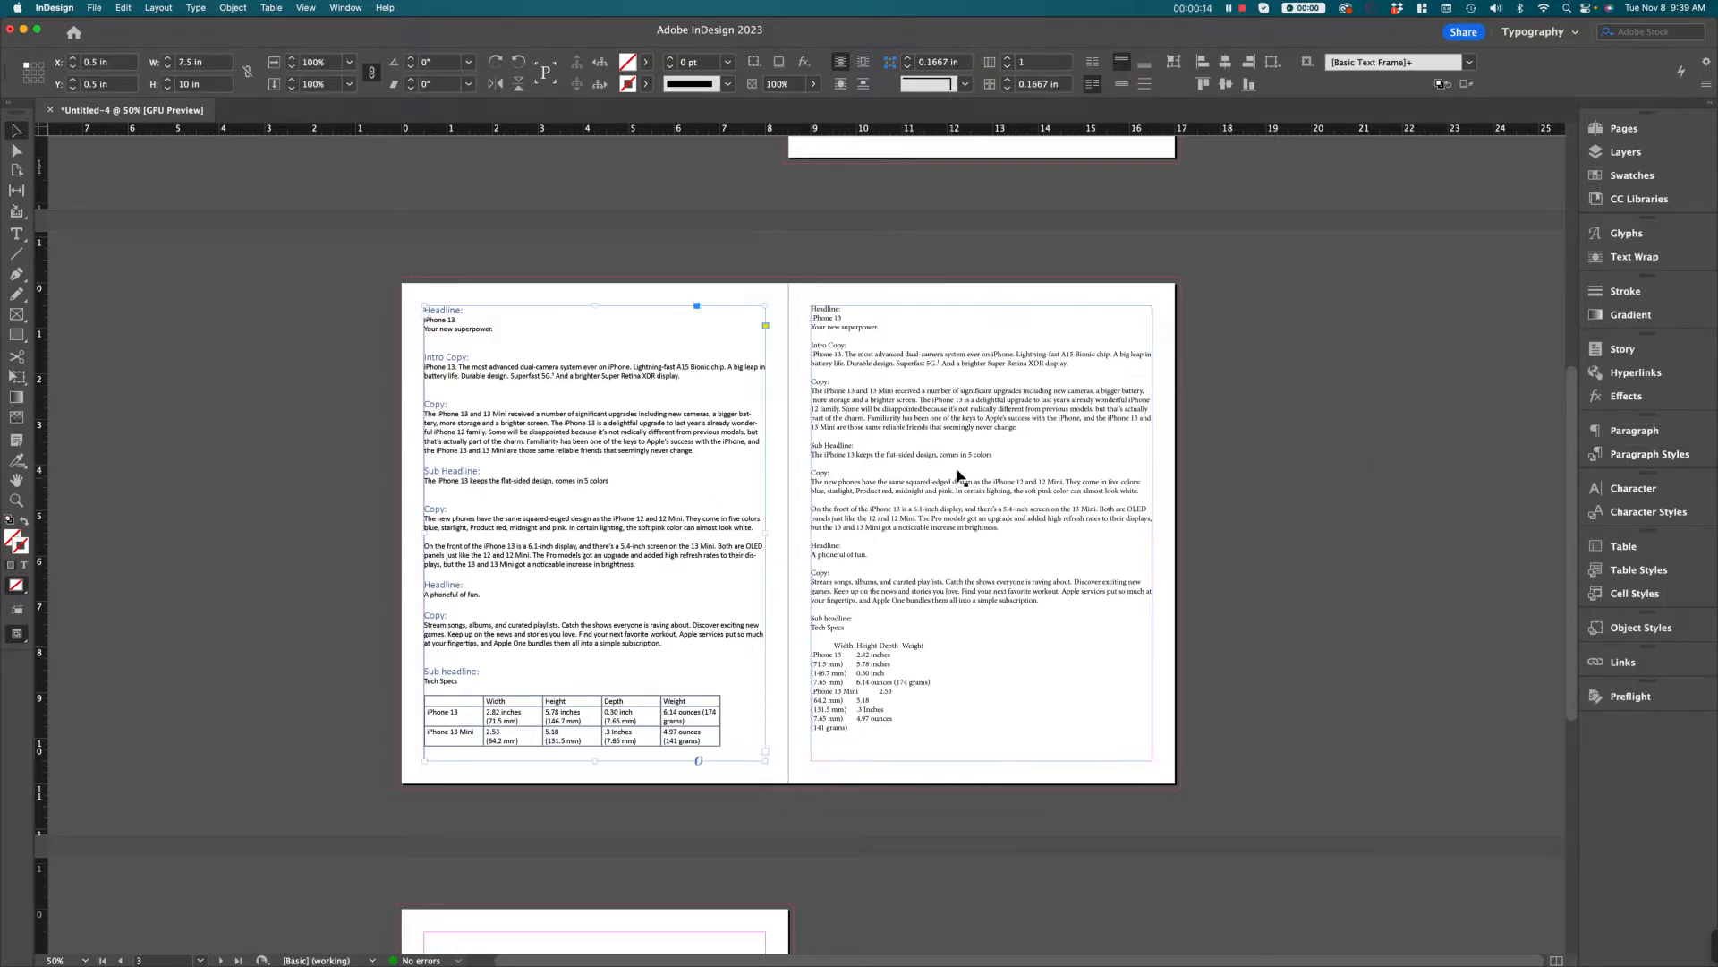
{"action": "left_click", "coordinate": [963, 474]}
{"action": "key", "text": "super+equal"}
{"action": "scroll", "coordinate": [810, 483], "scroll_direction": "left", "scroll_amount": 3}
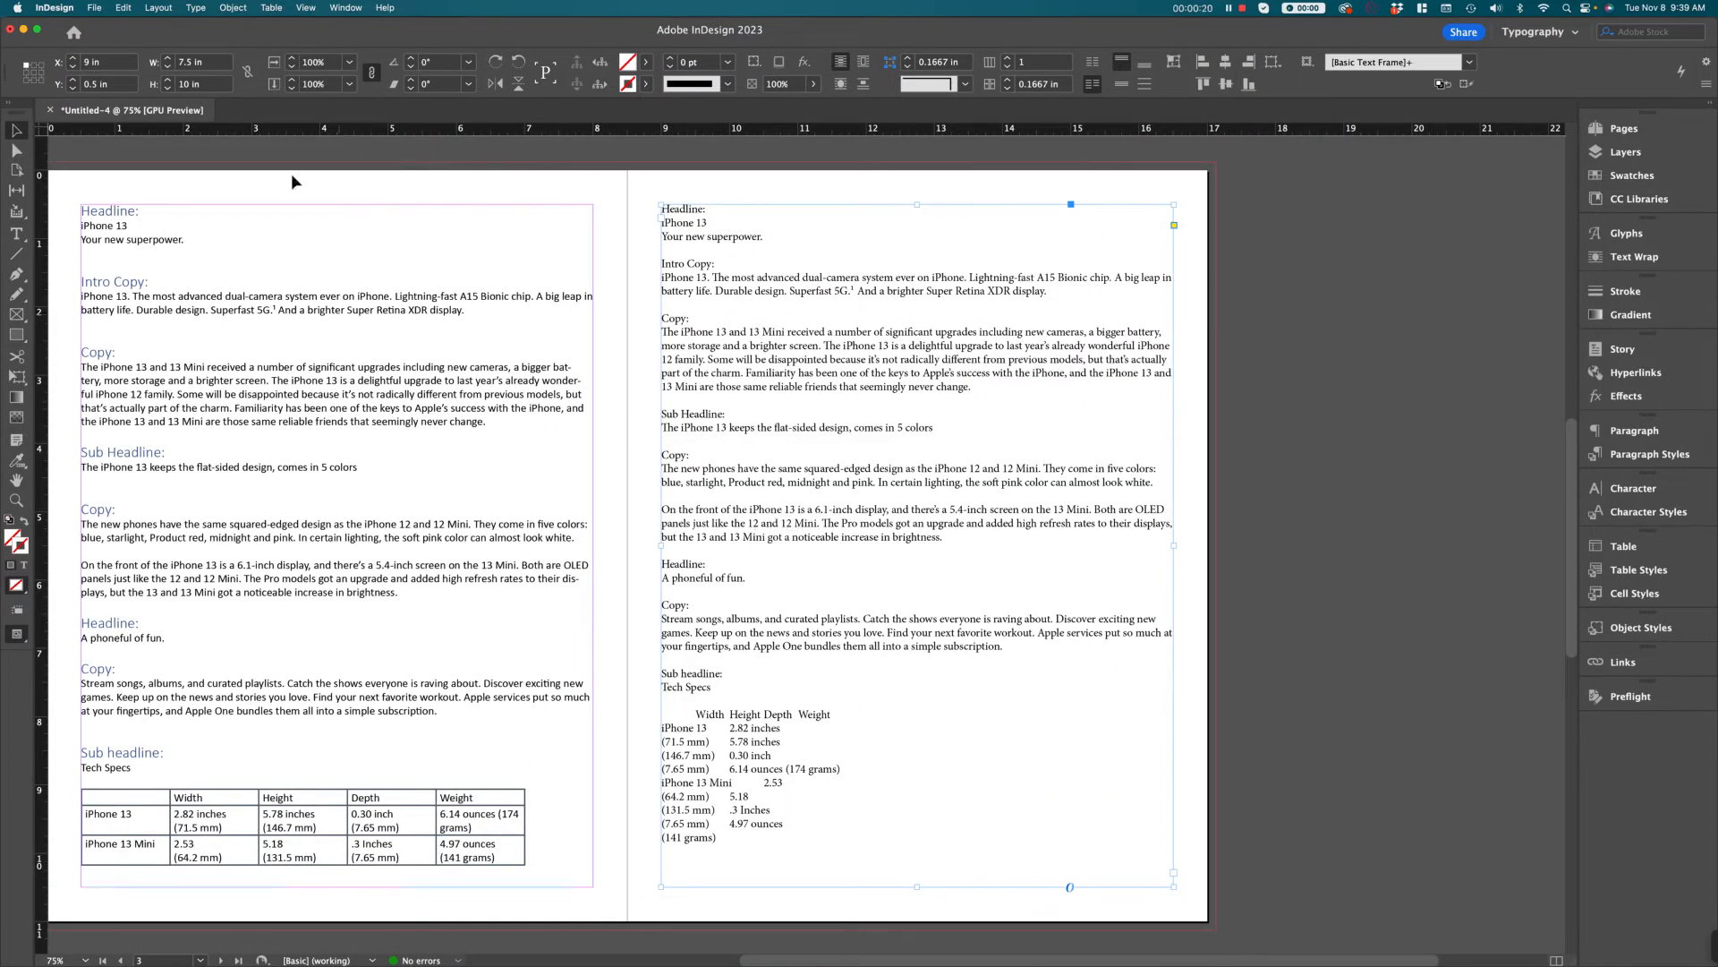
{"action": "left_click", "coordinate": [195, 8]}
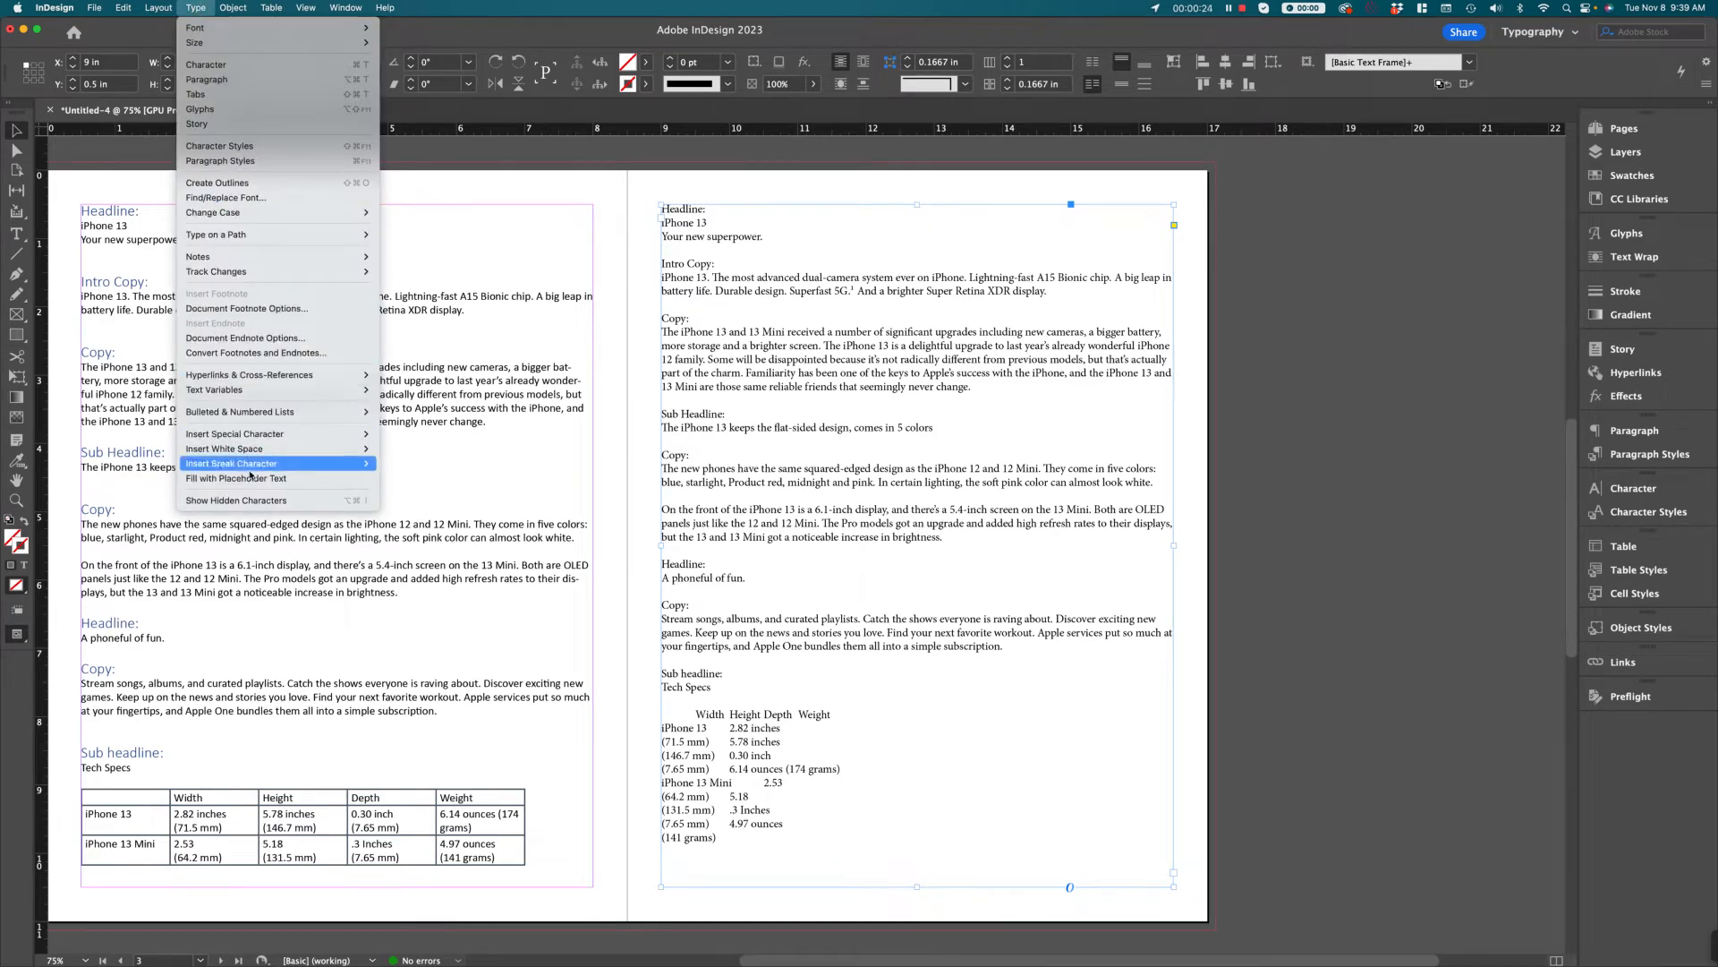
{"action": "left_click", "coordinate": [252, 504]}
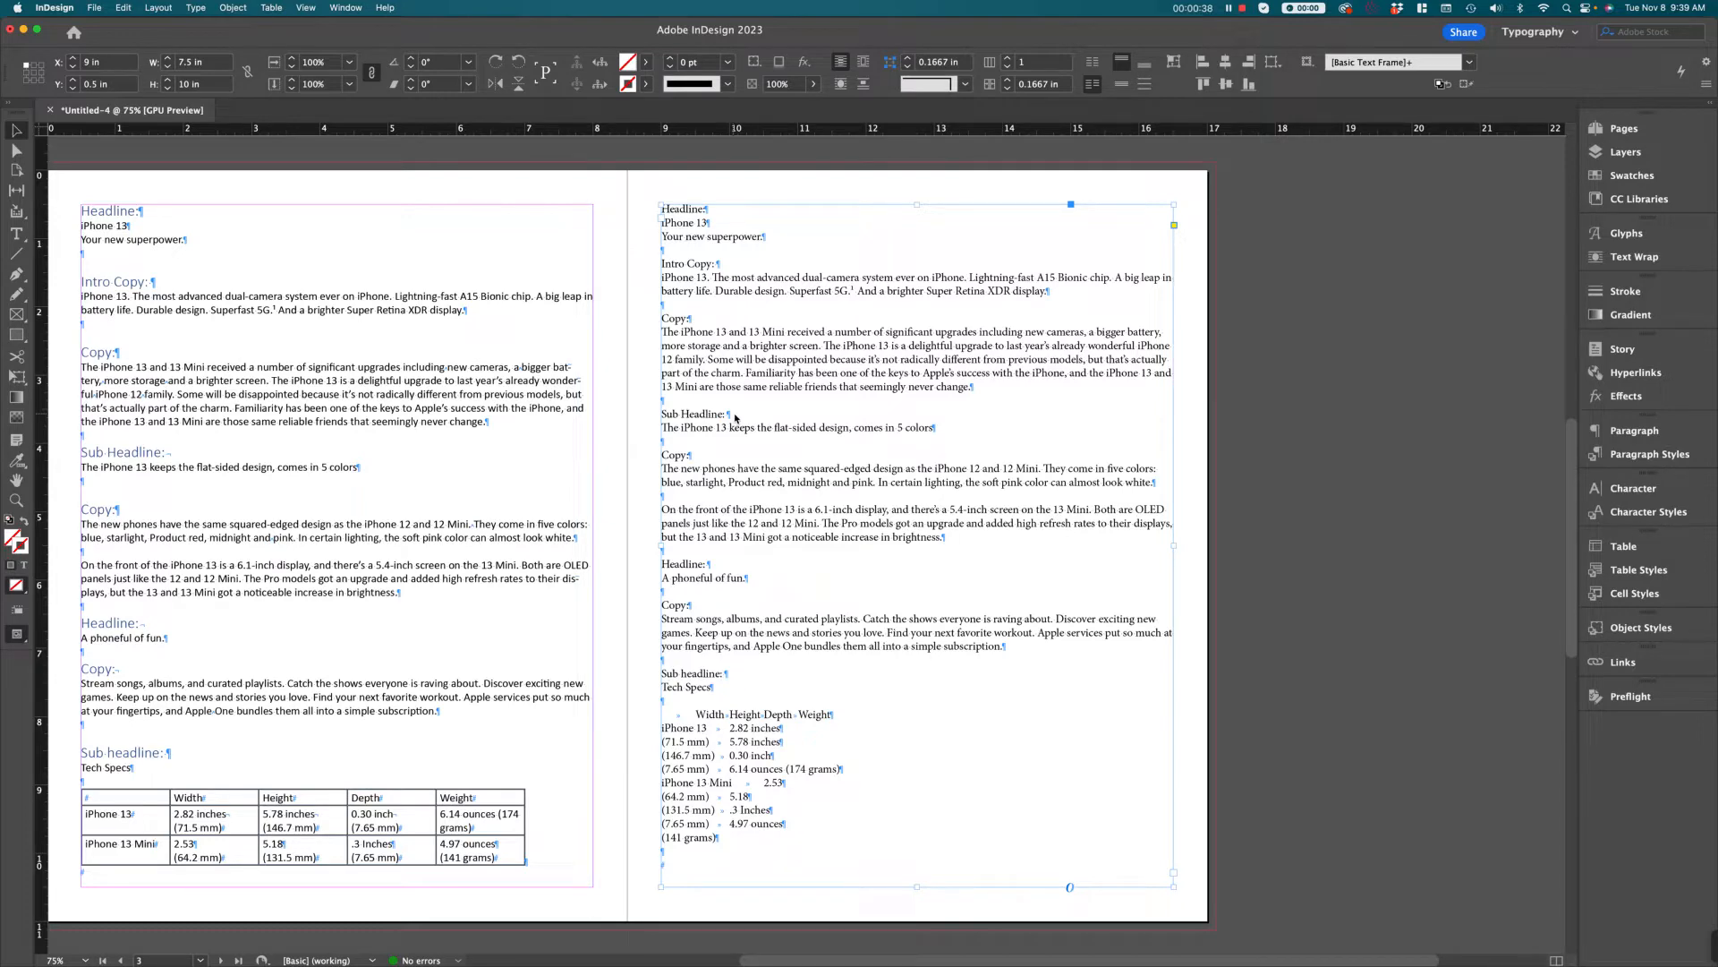
Examine the paragraph marks and empty paragraphs around the Copy text about the new phones on the right-hand page
{"action": "key", "text": "super+equal"}
{"action": "key", "text": "super+equal"}
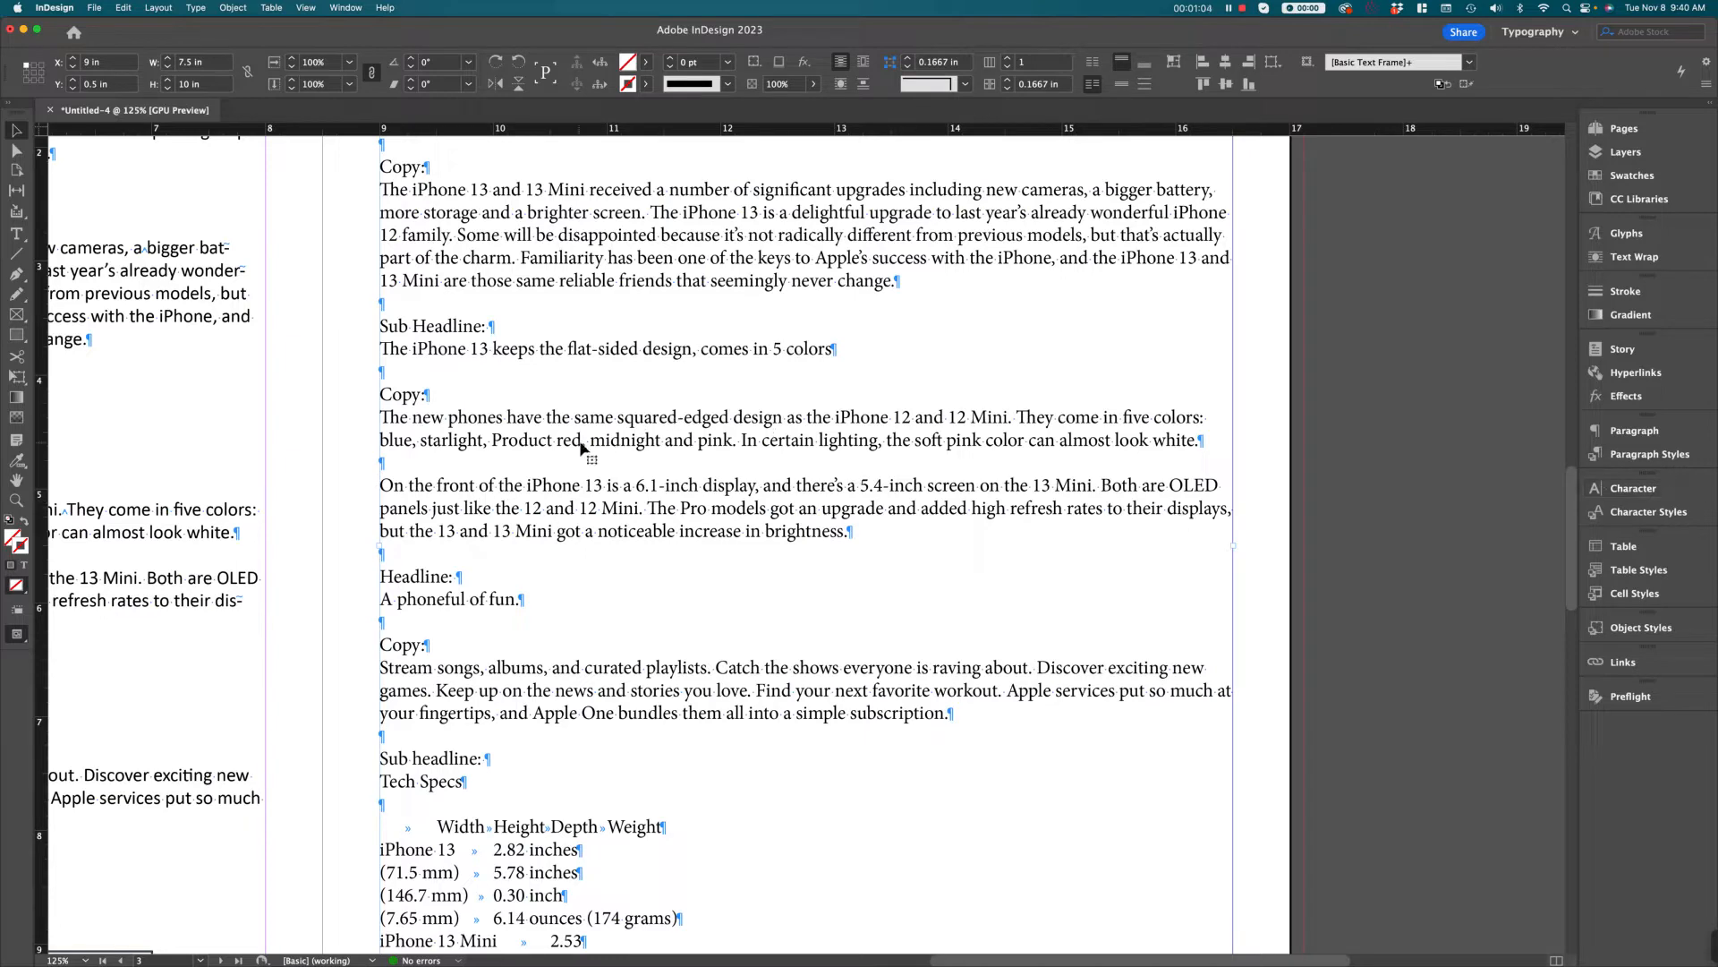
{"action": "double_click", "coordinate": [387, 417]}
{"action": "left_click_drag", "start_coordinate": [380, 417], "coordinate": [529, 439]}
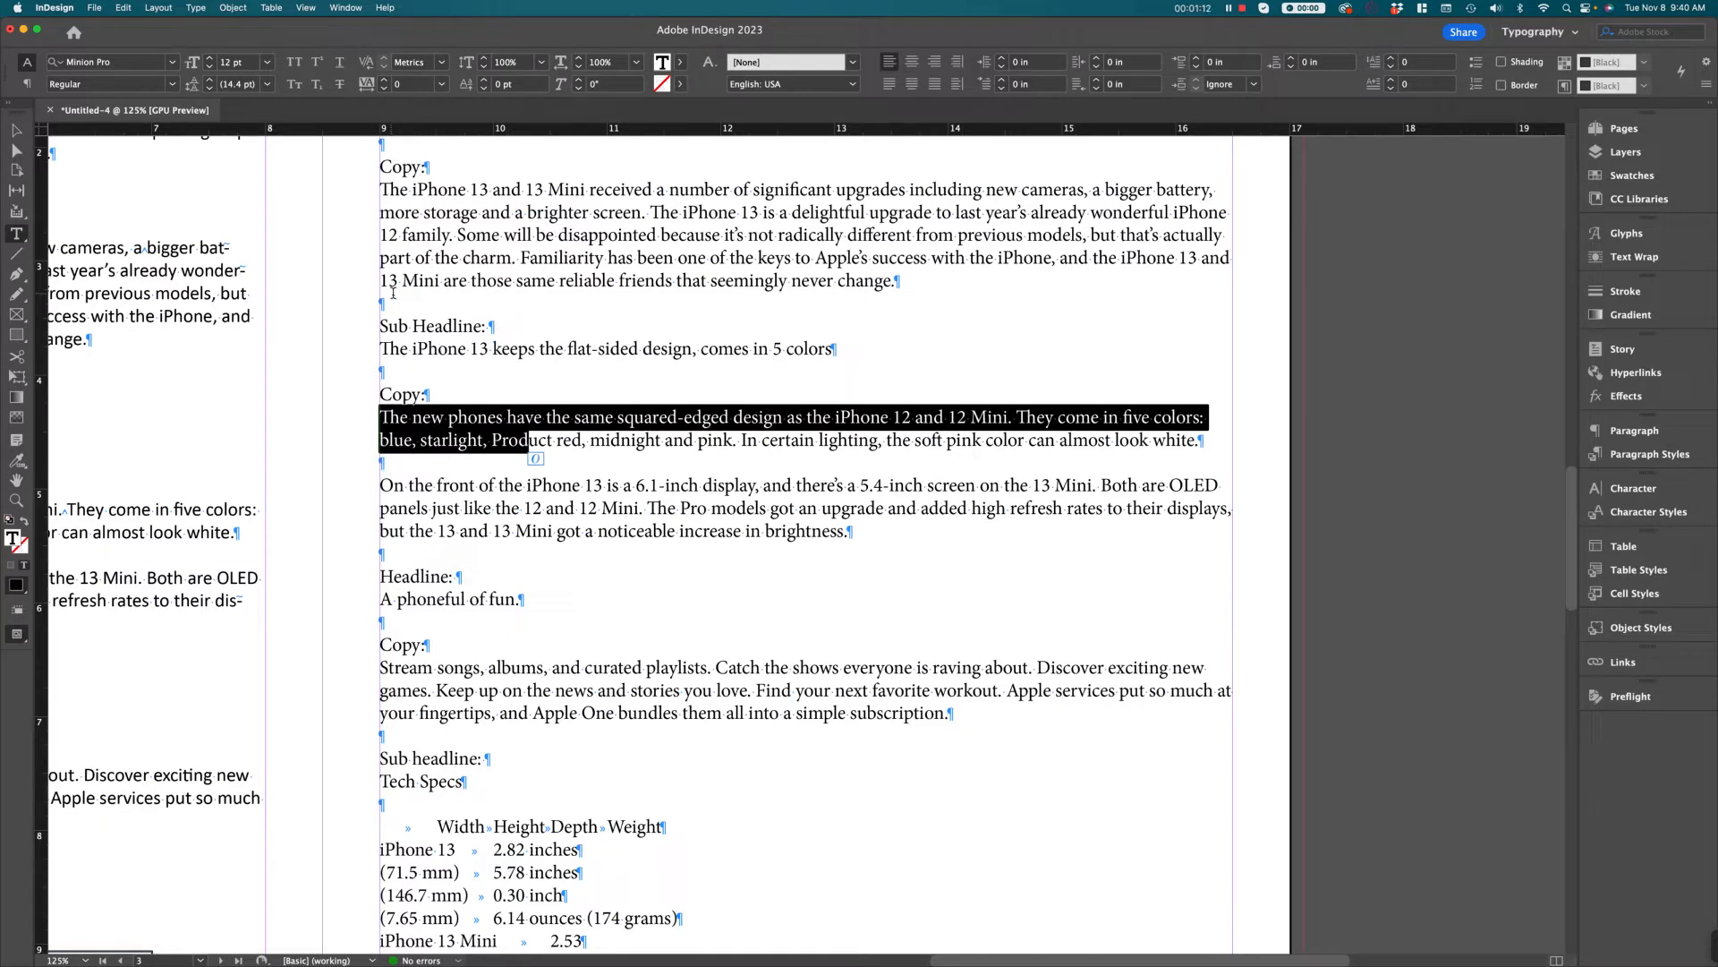
{"action": "left_click", "coordinate": [691, 479]}
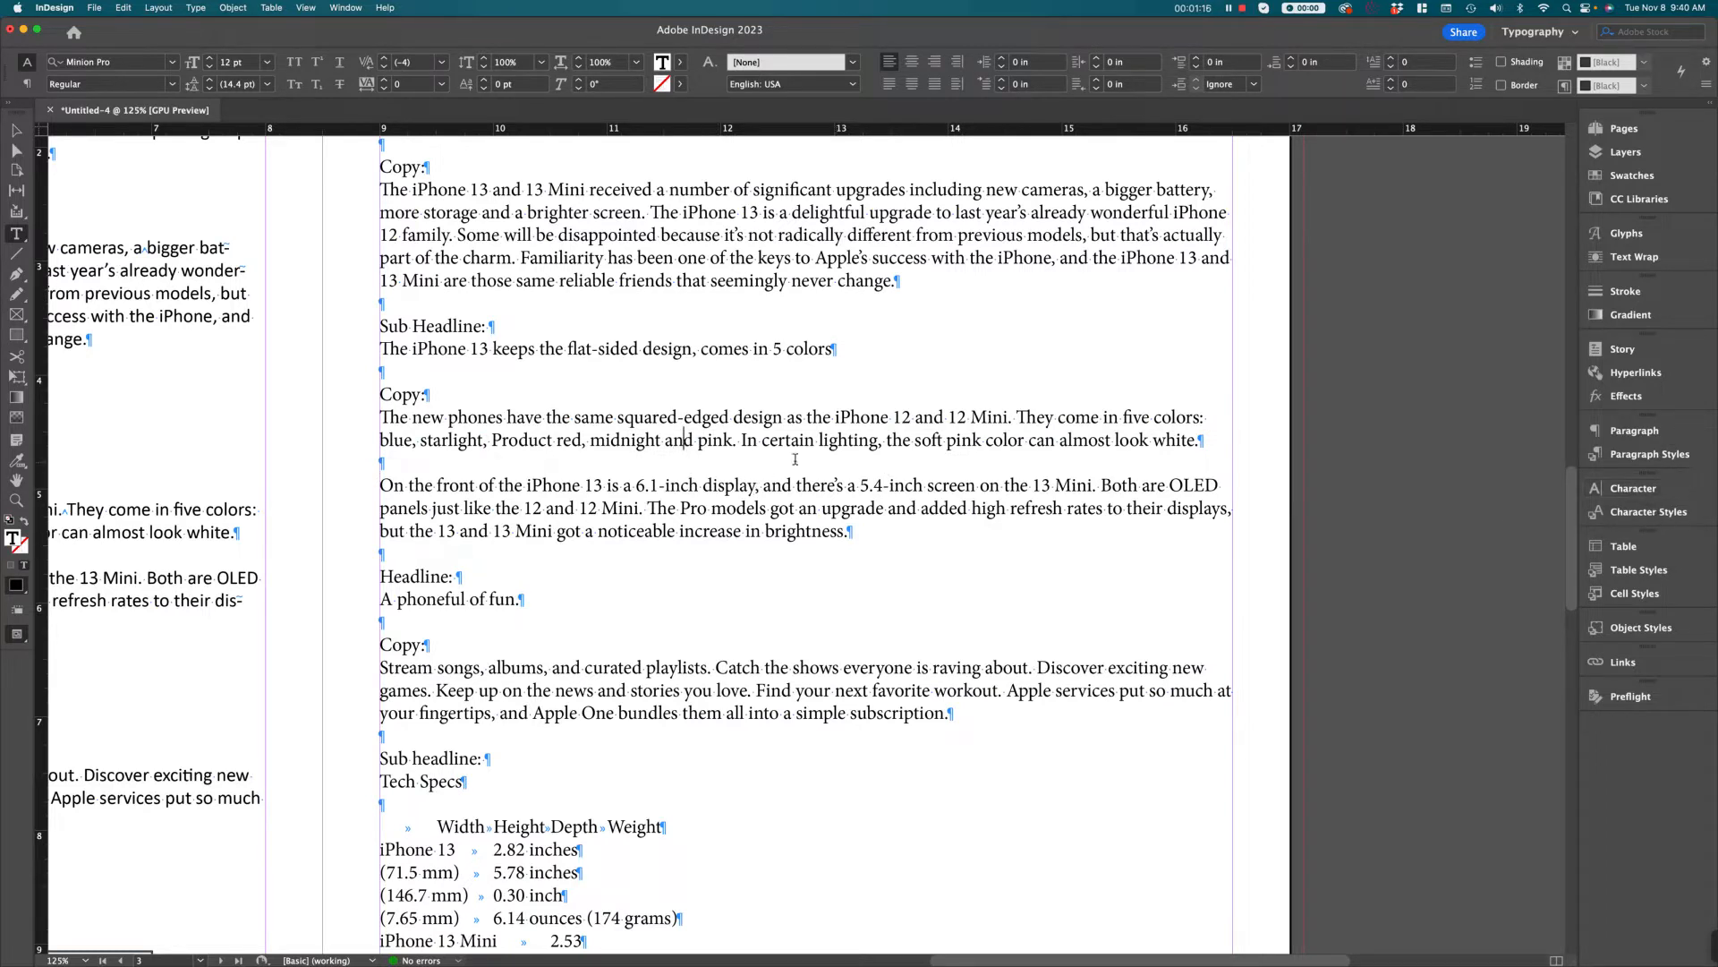
{"action": "left_click_drag", "start_coordinate": [576, 418], "coordinate": [731, 418]}
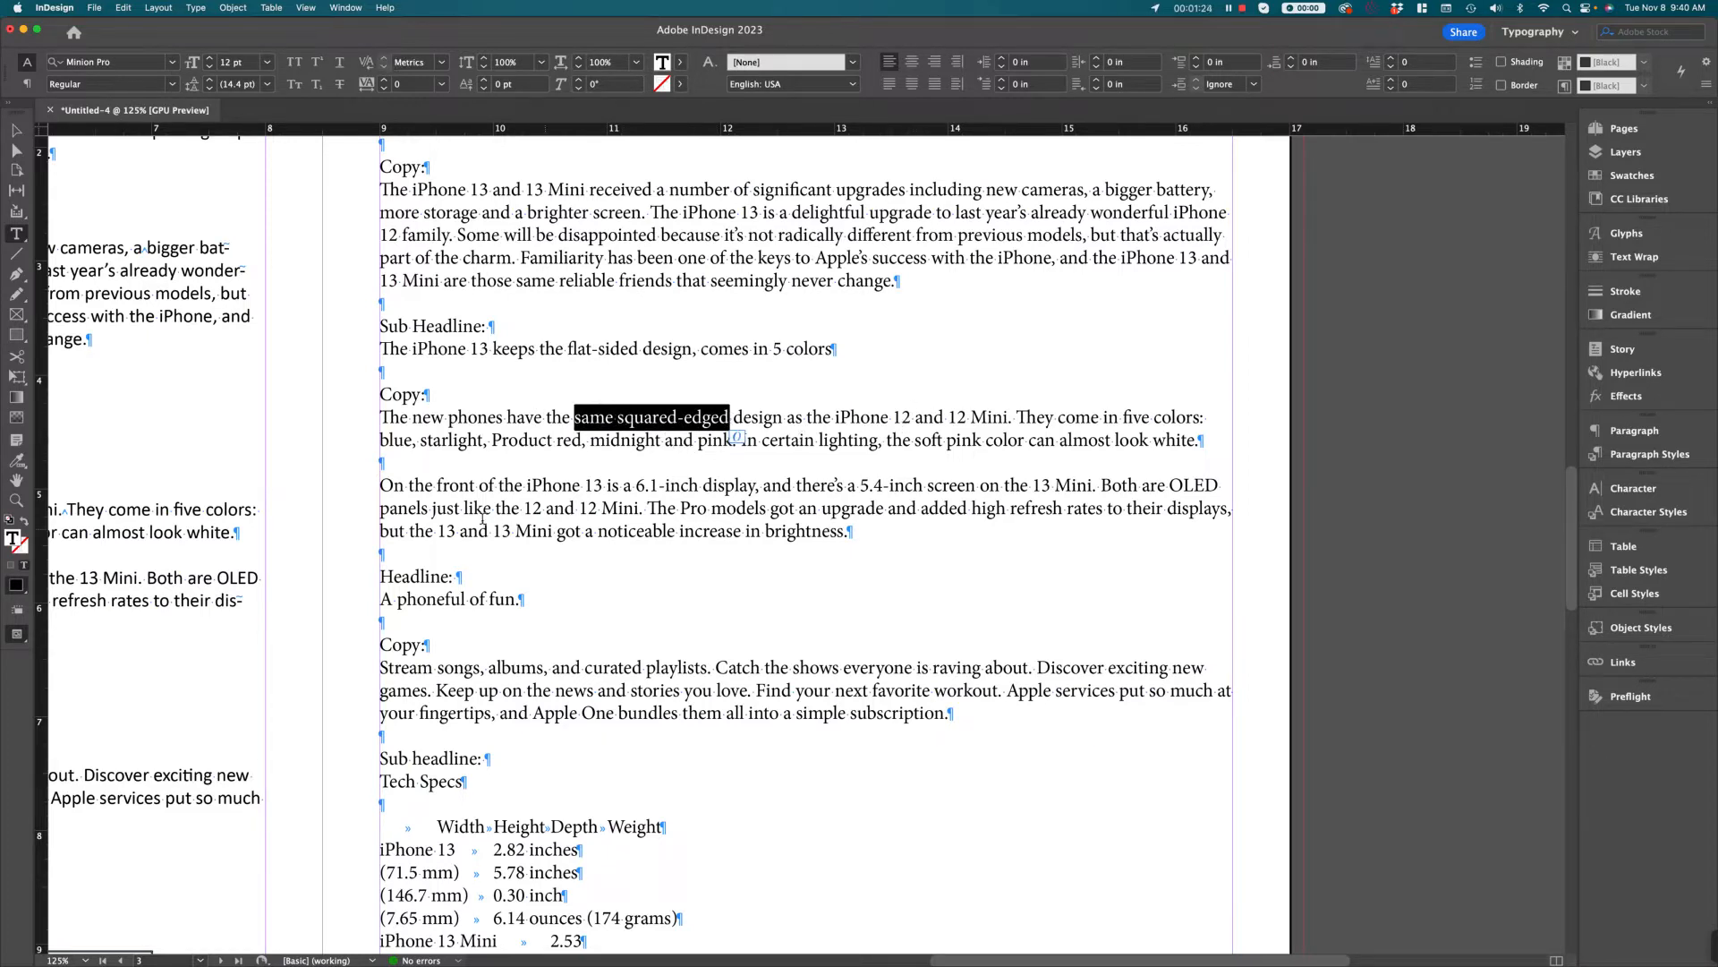
{"action": "left_click", "coordinate": [533, 507]}
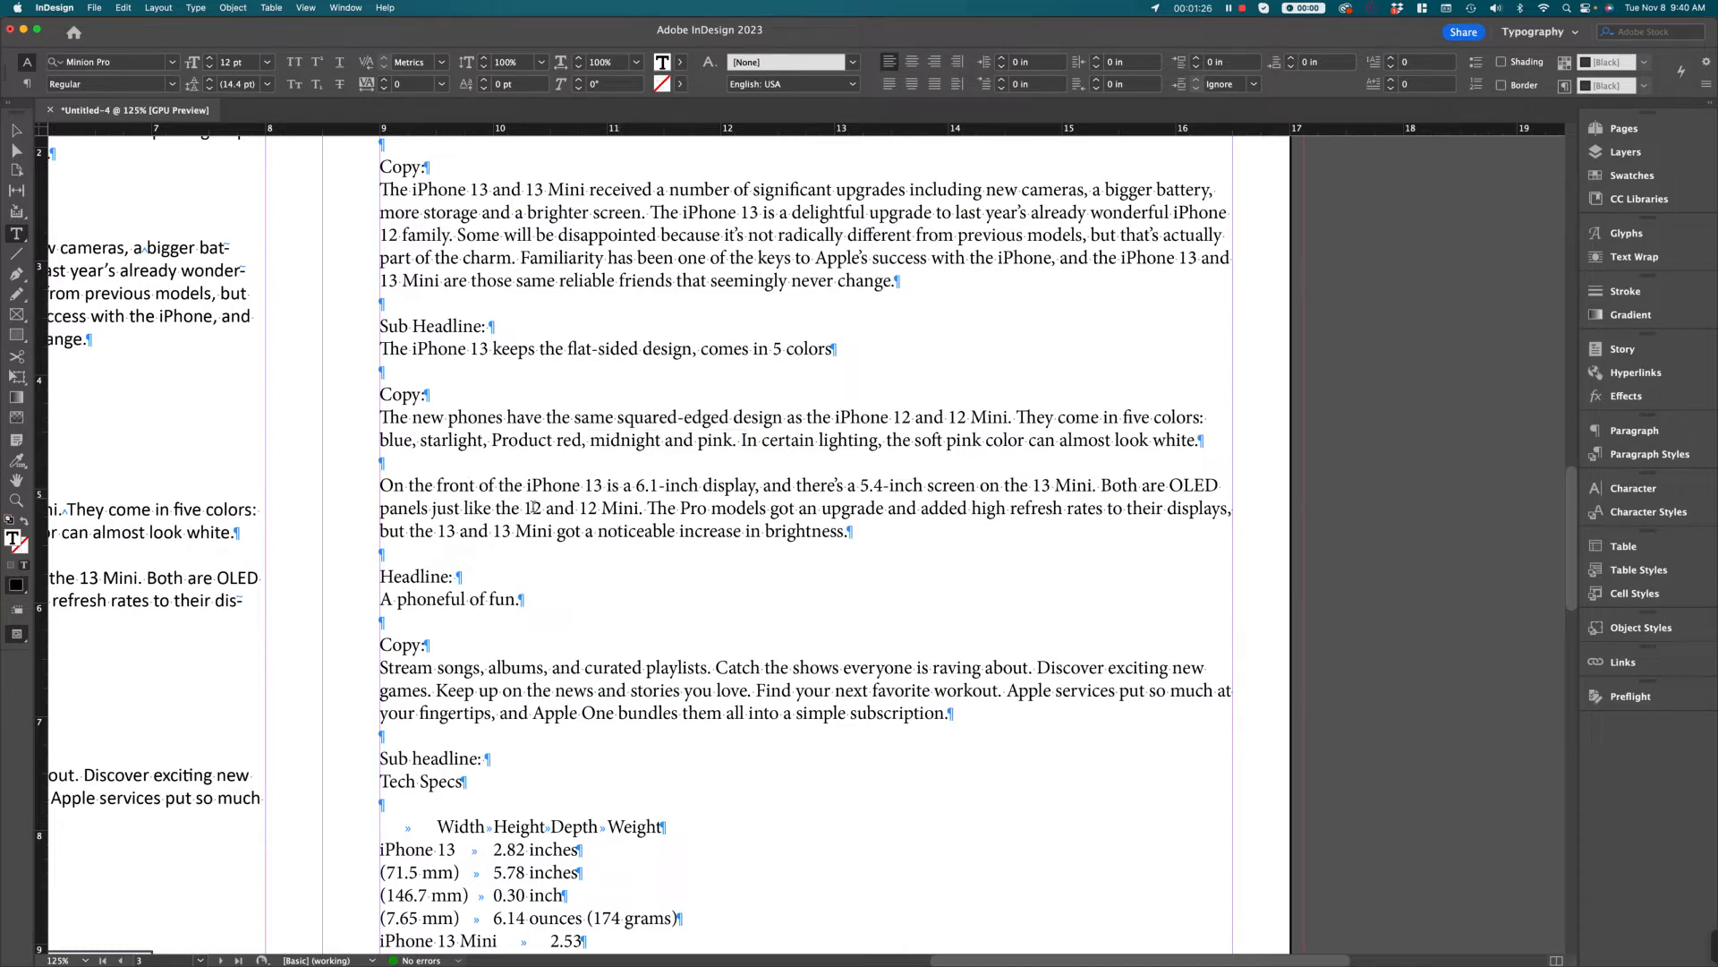
{"action": "left_click", "coordinate": [199, 10]}
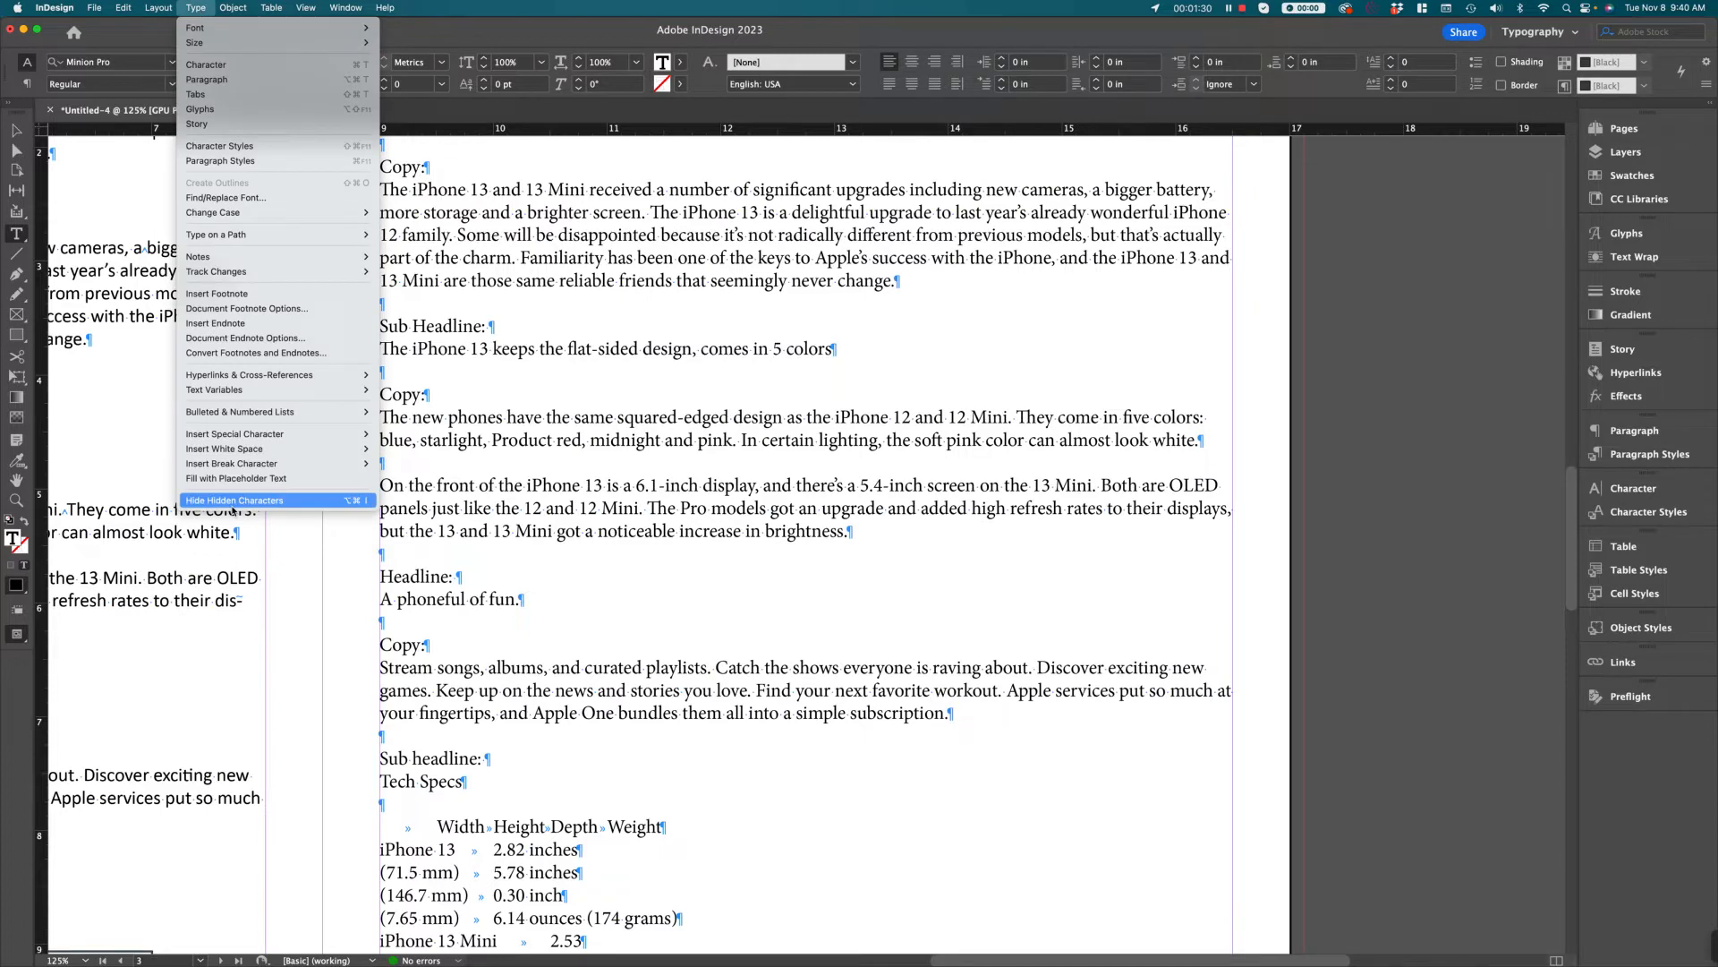
{"action": "left_click", "coordinate": [379, 465]}
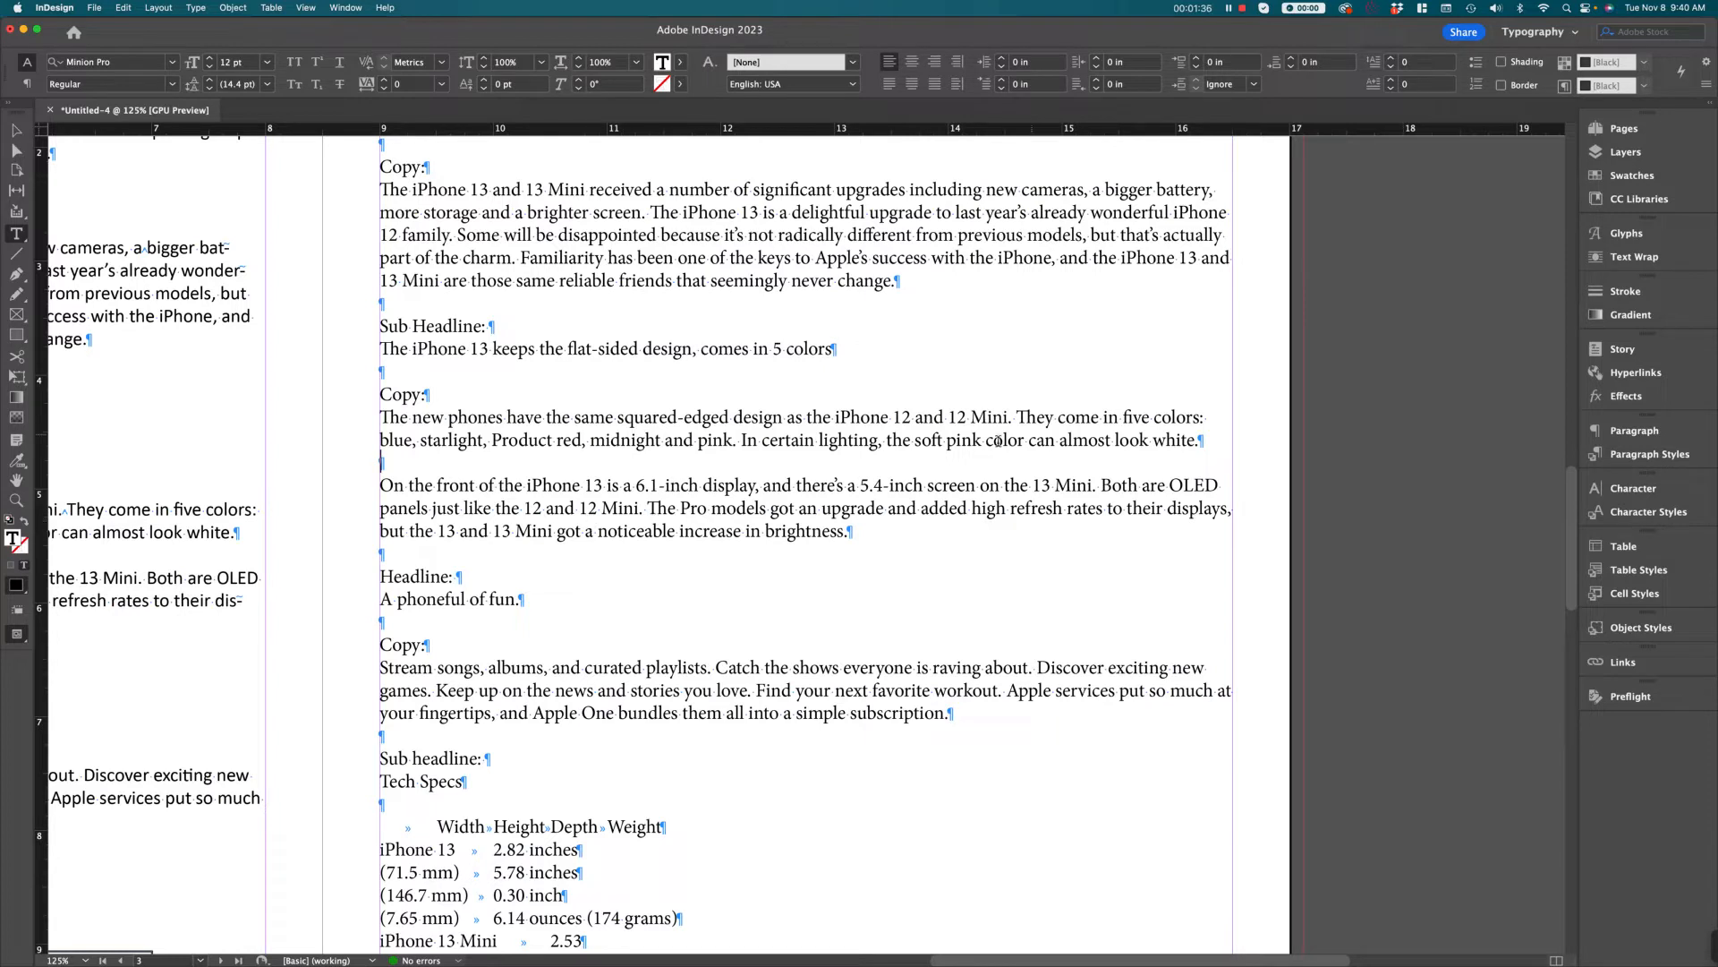
Try a paragraph return after "already wonderful" in the Copy paragraph about the iPhone 13 upgrades, and remove it
{"action": "left_click", "coordinate": [1220, 236]}
{"action": "left_click", "coordinate": [1175, 212]}
{"action": "key", "text": "Return"}
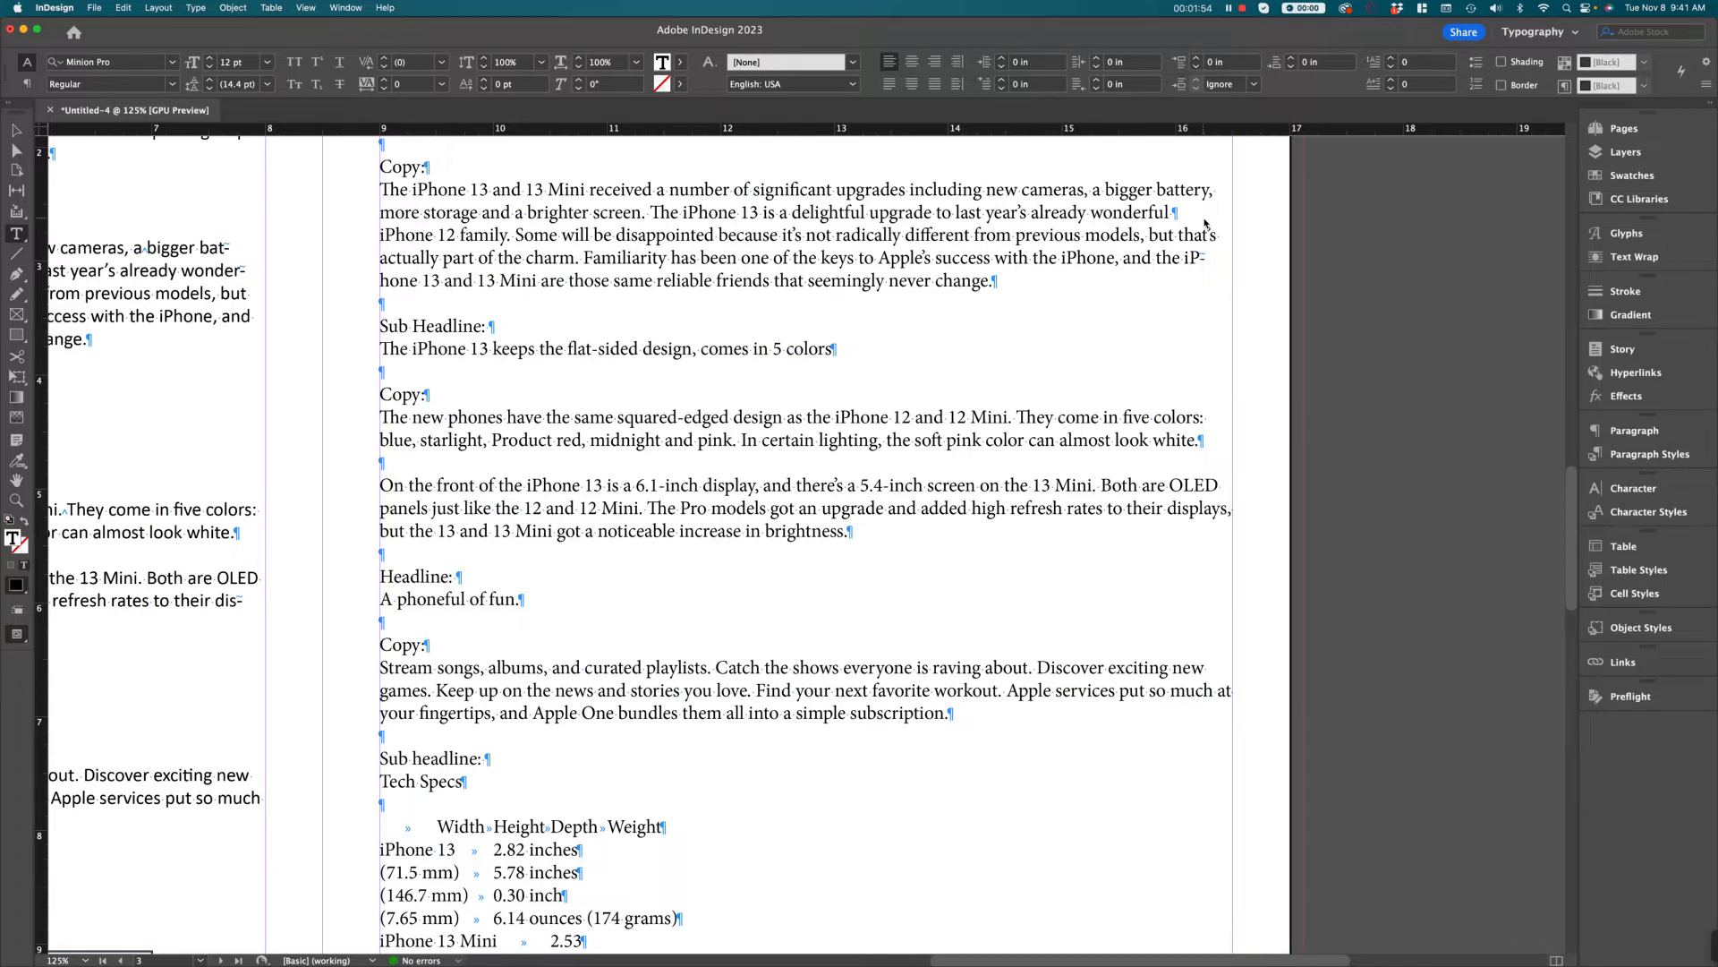
{"action": "key", "text": "BackSpace"}
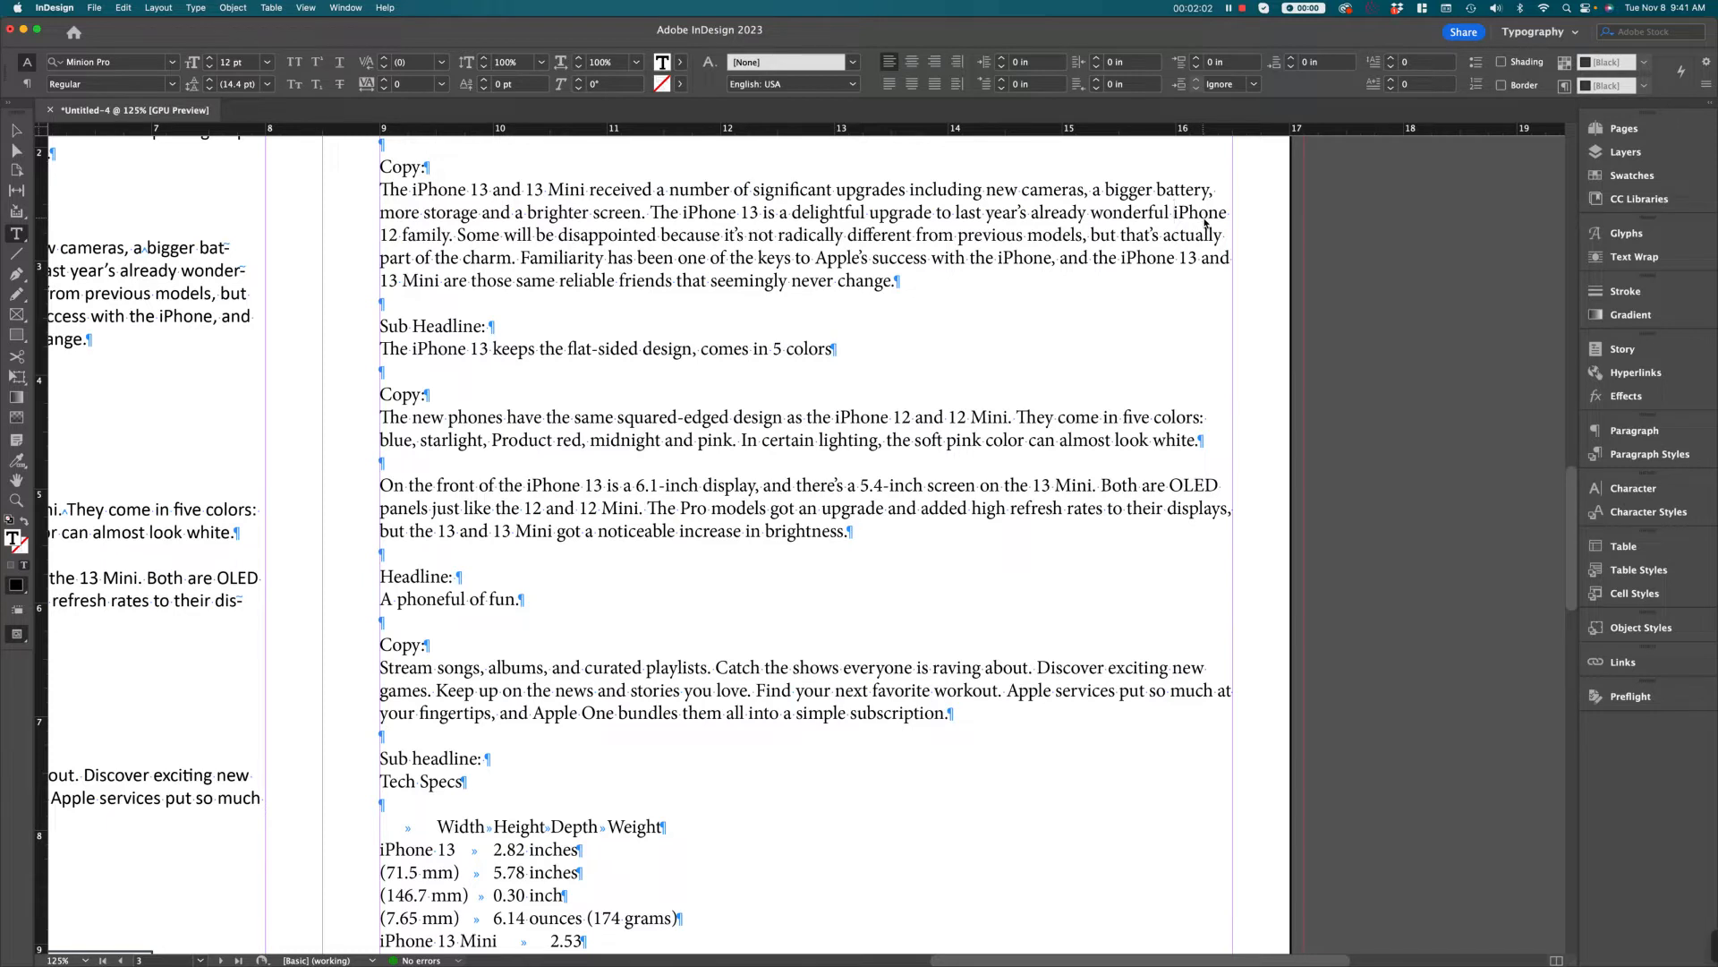
Insert a forced line break after "already wonderful" so that "iPhone 12 family" starts a new line within the same paragraph
{"action": "key", "text": "shift+Return"}
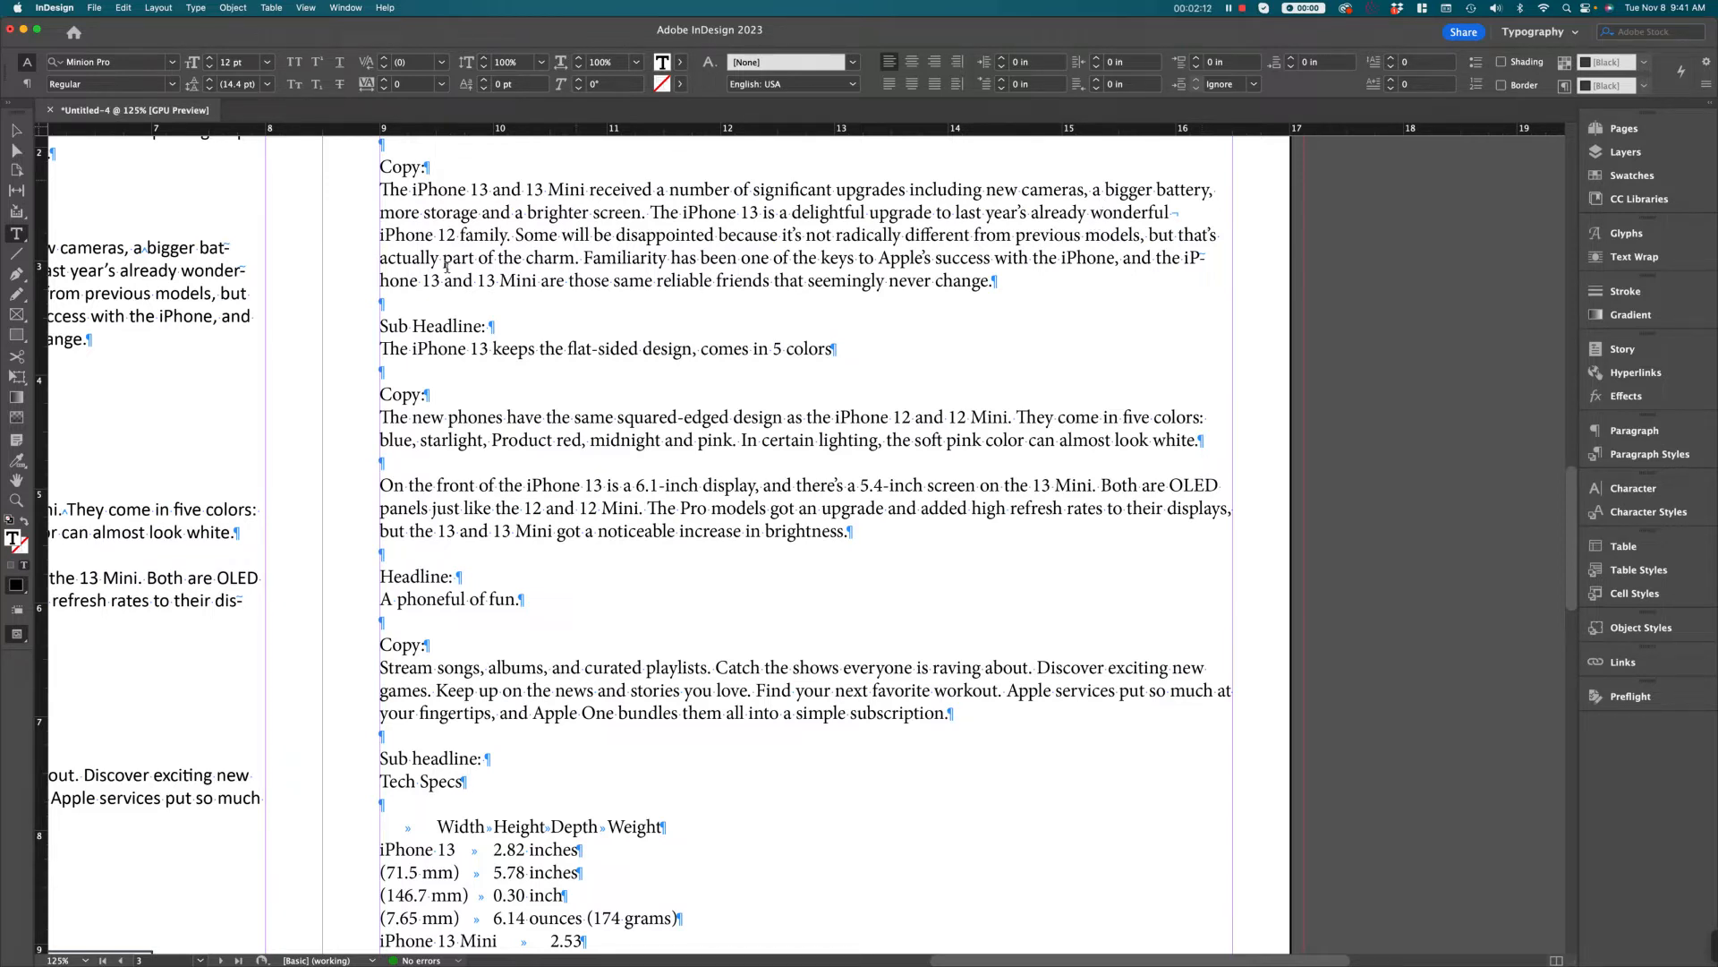
{"action": "left_click", "coordinate": [1176, 213]}
{"action": "left_click_drag", "start_coordinate": [1176, 215], "coordinate": [1178, 215]}
{"action": "left_click", "coordinate": [1179, 218]}
Try two extra empty paragraphs above the "Sub Headline:" line, and delete them
{"action": "left_click", "coordinate": [395, 306]}
{"action": "key", "text": "Return"}
{"action": "key", "text": "Return"}
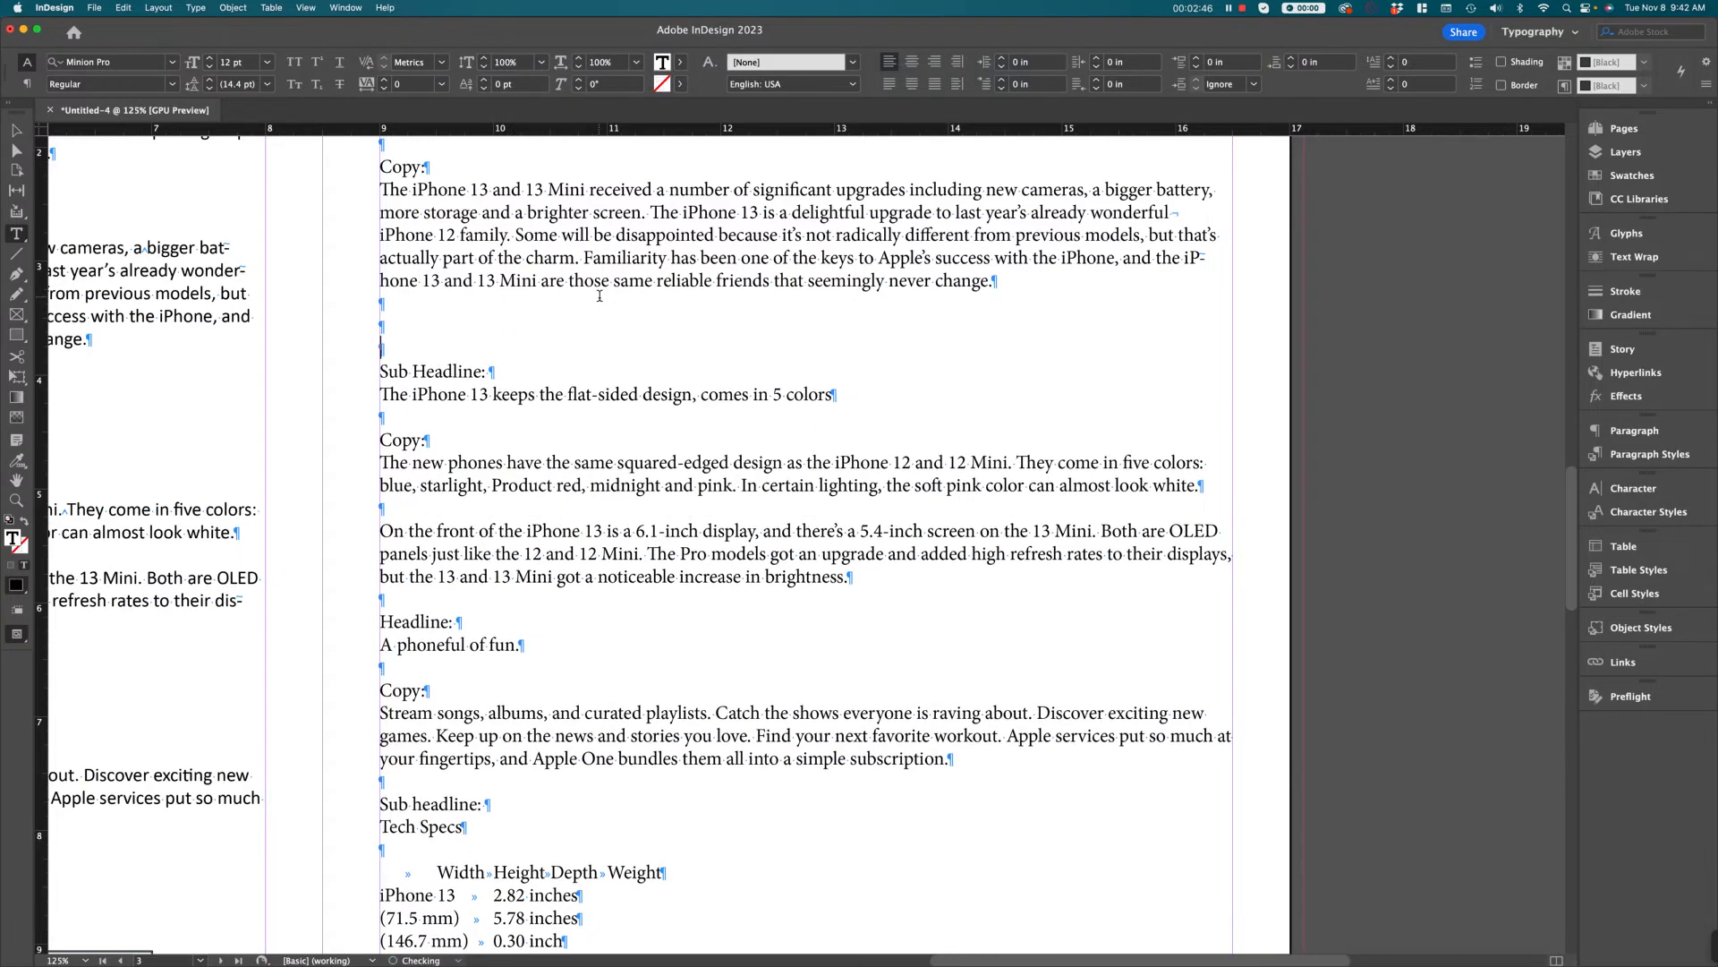
{"action": "key", "text": "BackSpace"}
{"action": "key", "text": "BackSpace"}
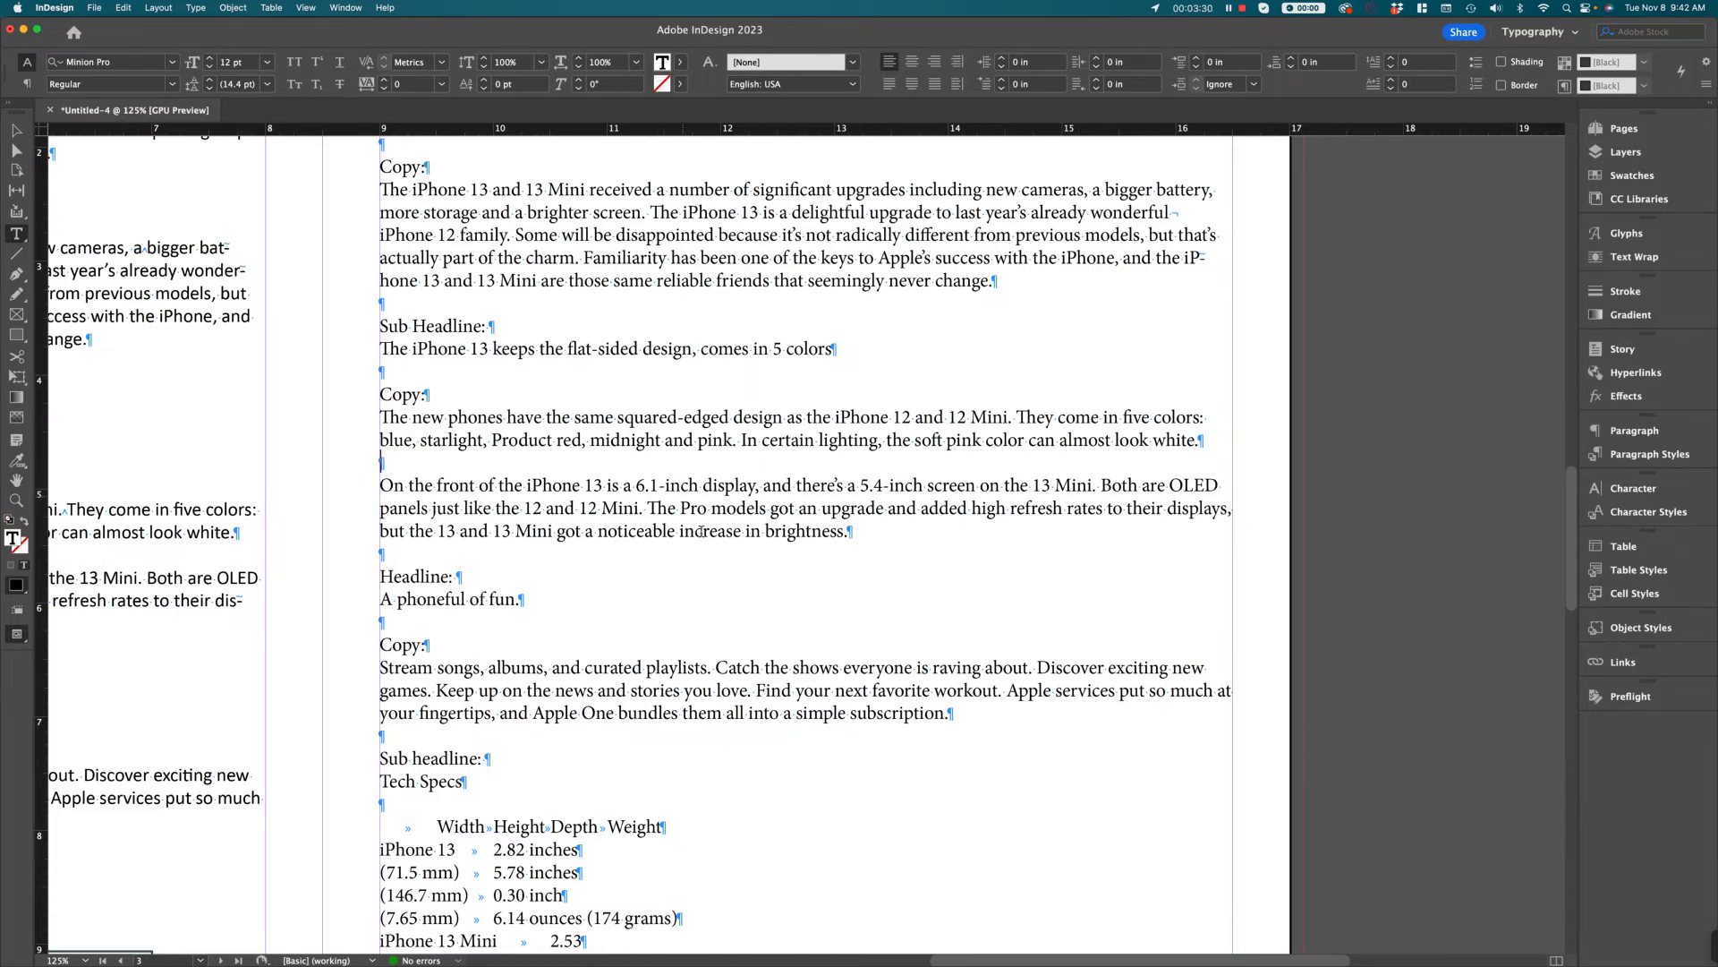
Compare the hidden characters in the Tech Specs table on the left-hand page with those in the tabbed specs on the right-hand page
{"action": "scroll", "coordinate": [701, 531], "scroll_direction": "down", "scroll_amount": 10}
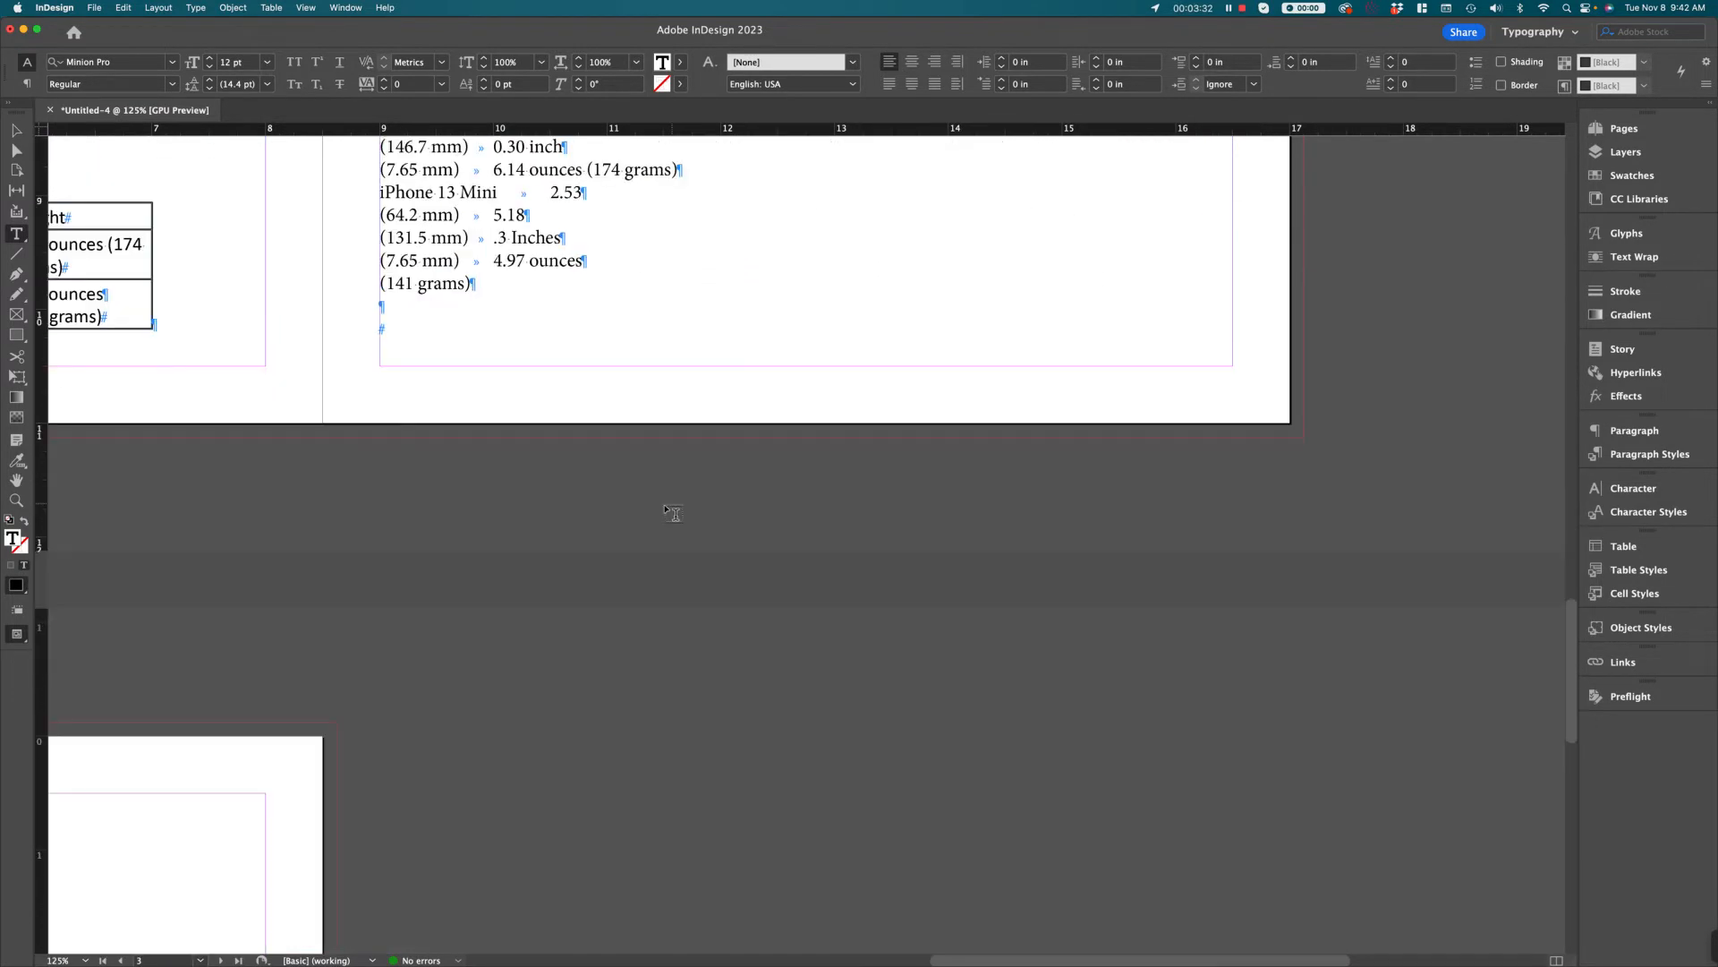
{"action": "scroll", "coordinate": [673, 513], "scroll_direction": "up", "scroll_amount": 9}
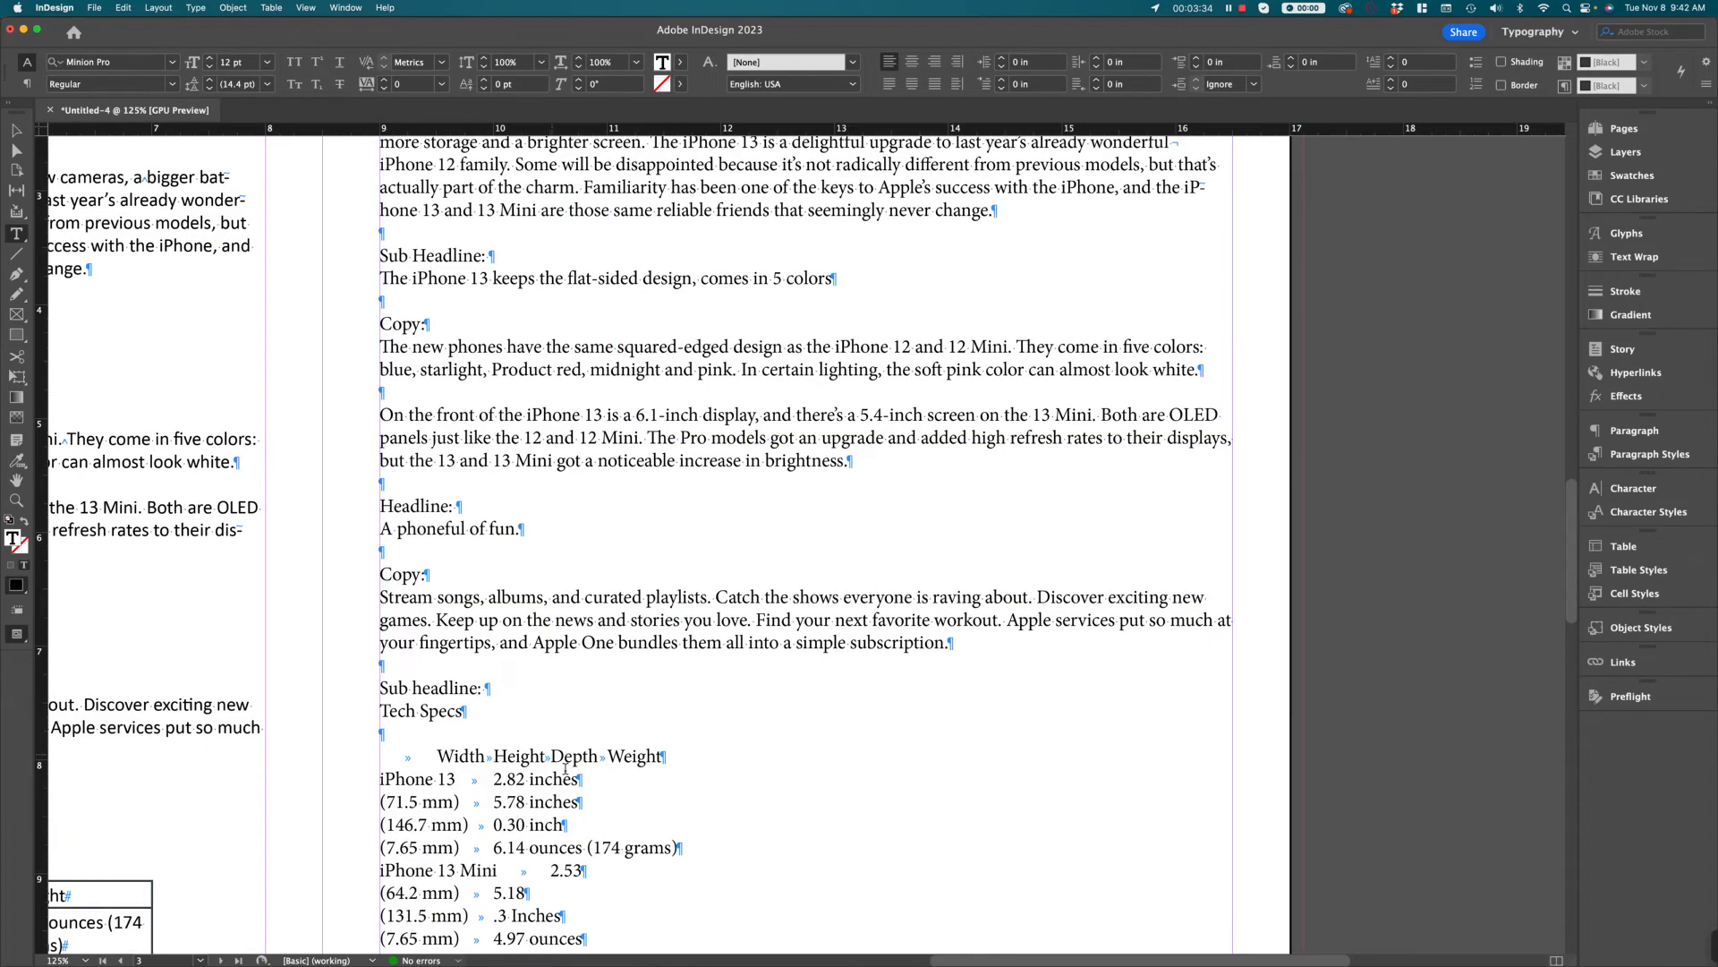
{"action": "scroll", "coordinate": [613, 656], "scroll_direction": "down", "scroll_amount": 2}
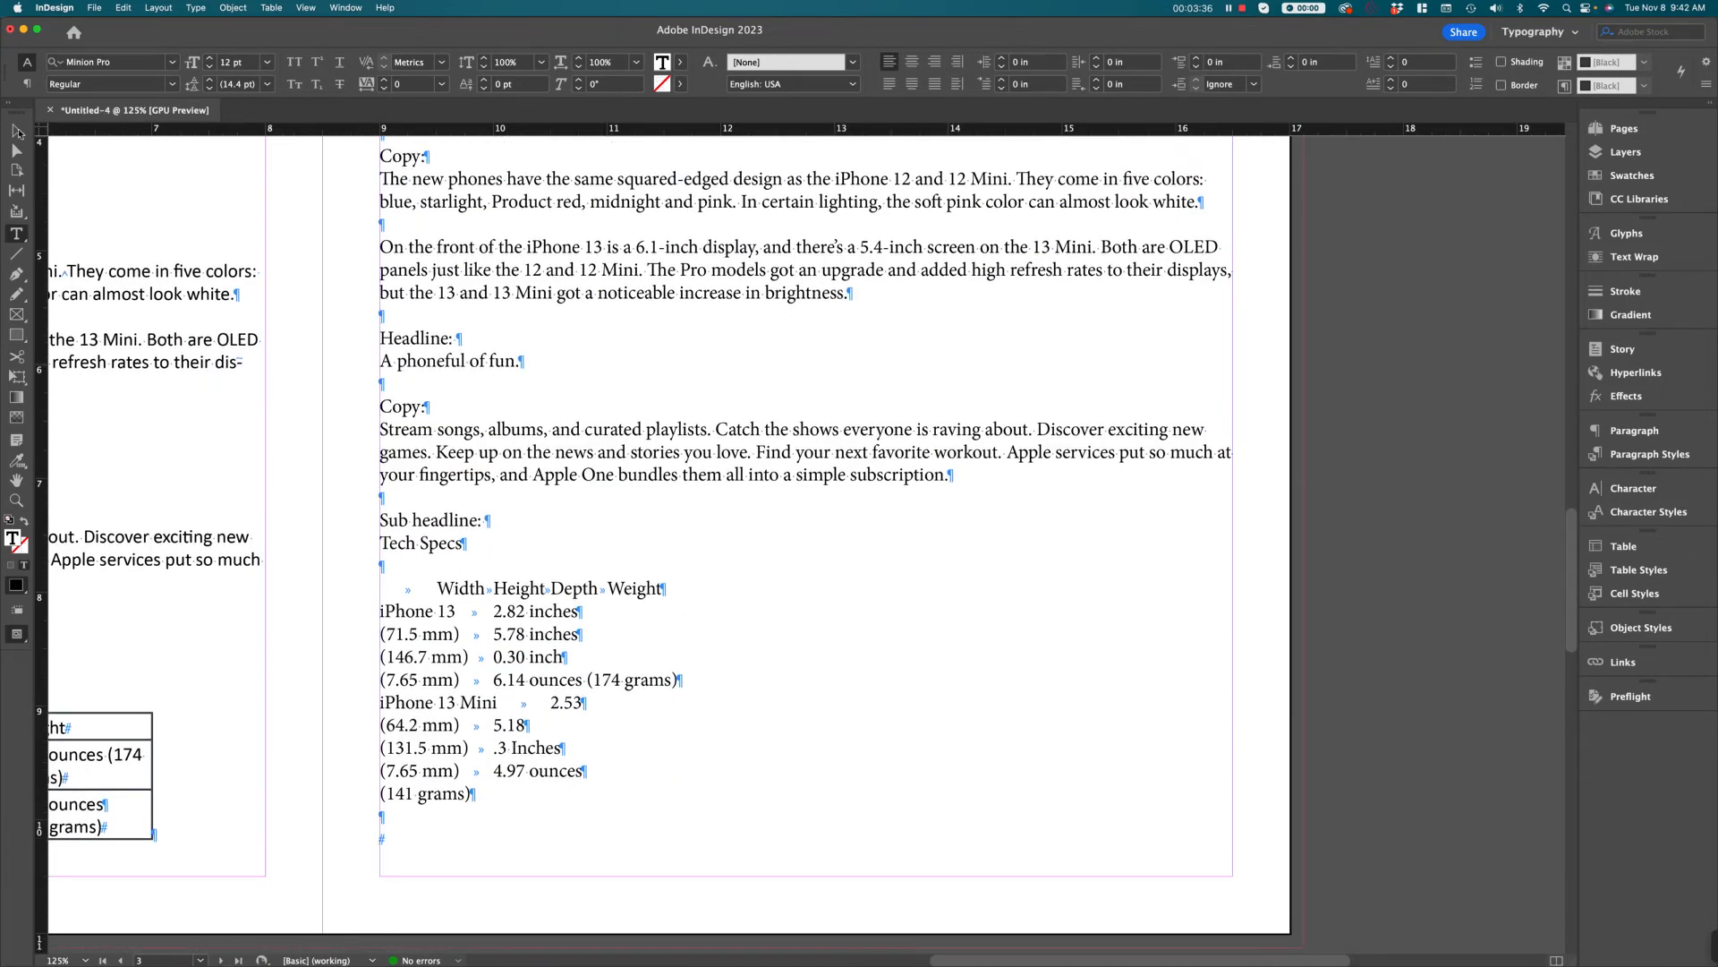
{"action": "left_click", "coordinate": [18, 132]}
{"action": "left_click_drag", "start_coordinate": [452, 633], "coordinate": [1045, 513]}
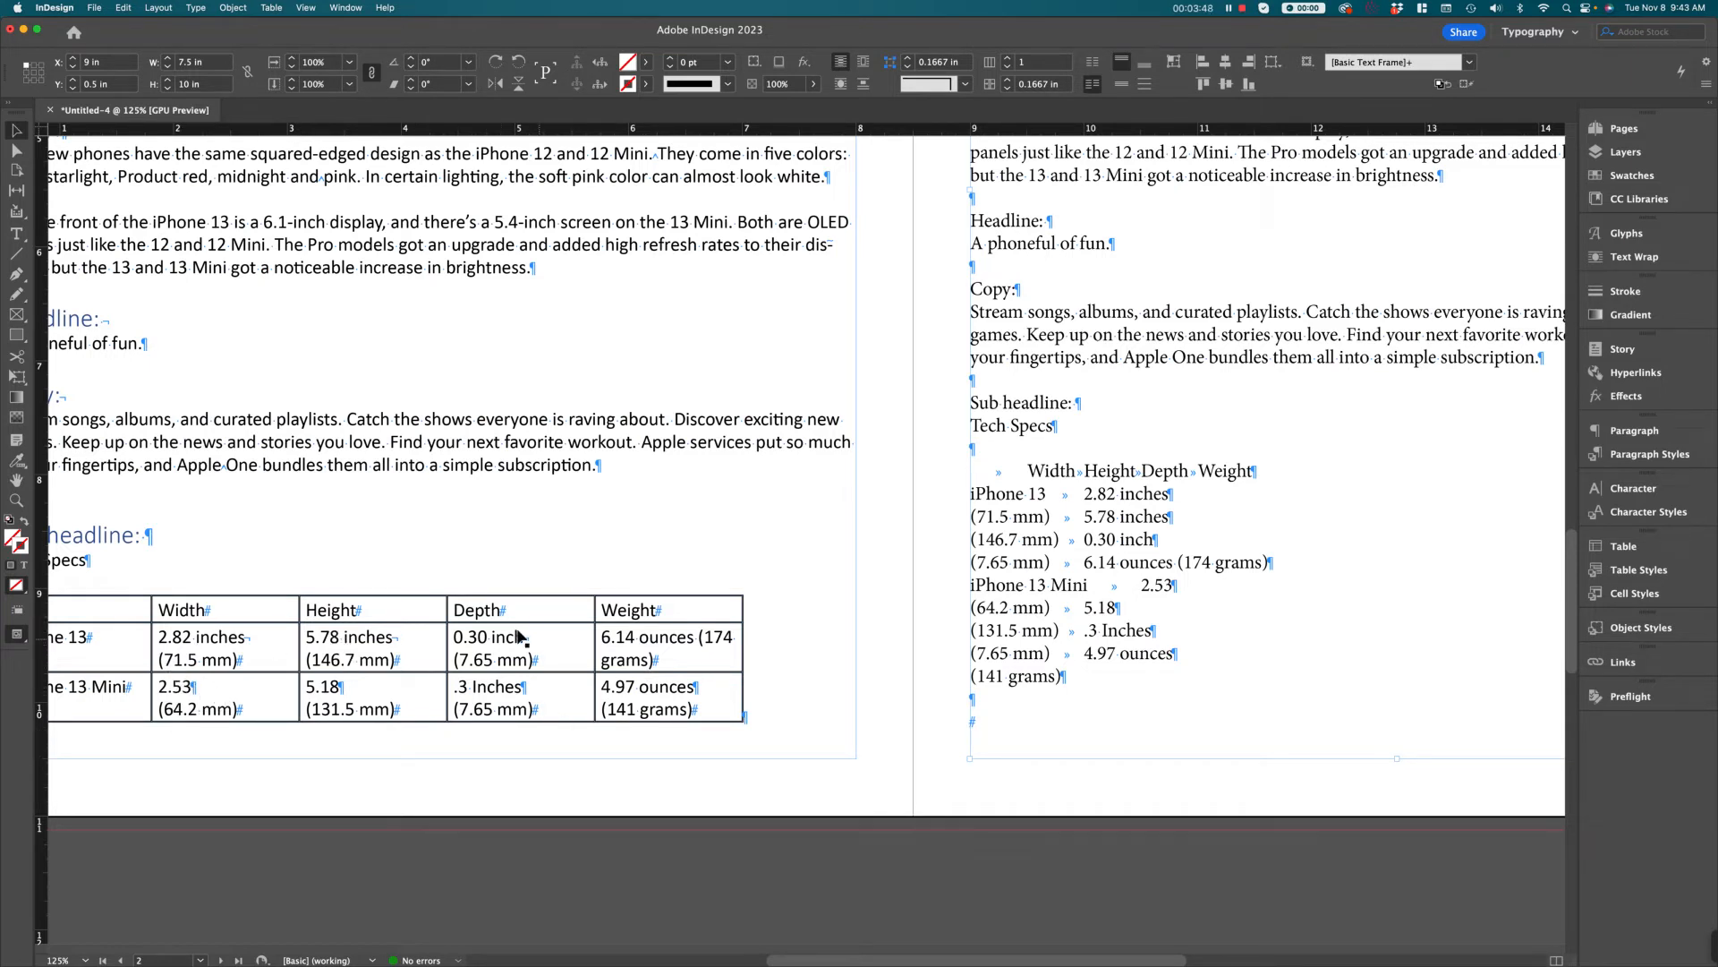
{"action": "scroll", "coordinate": [1196, 650], "scroll_direction": "right", "scroll_amount": 5}
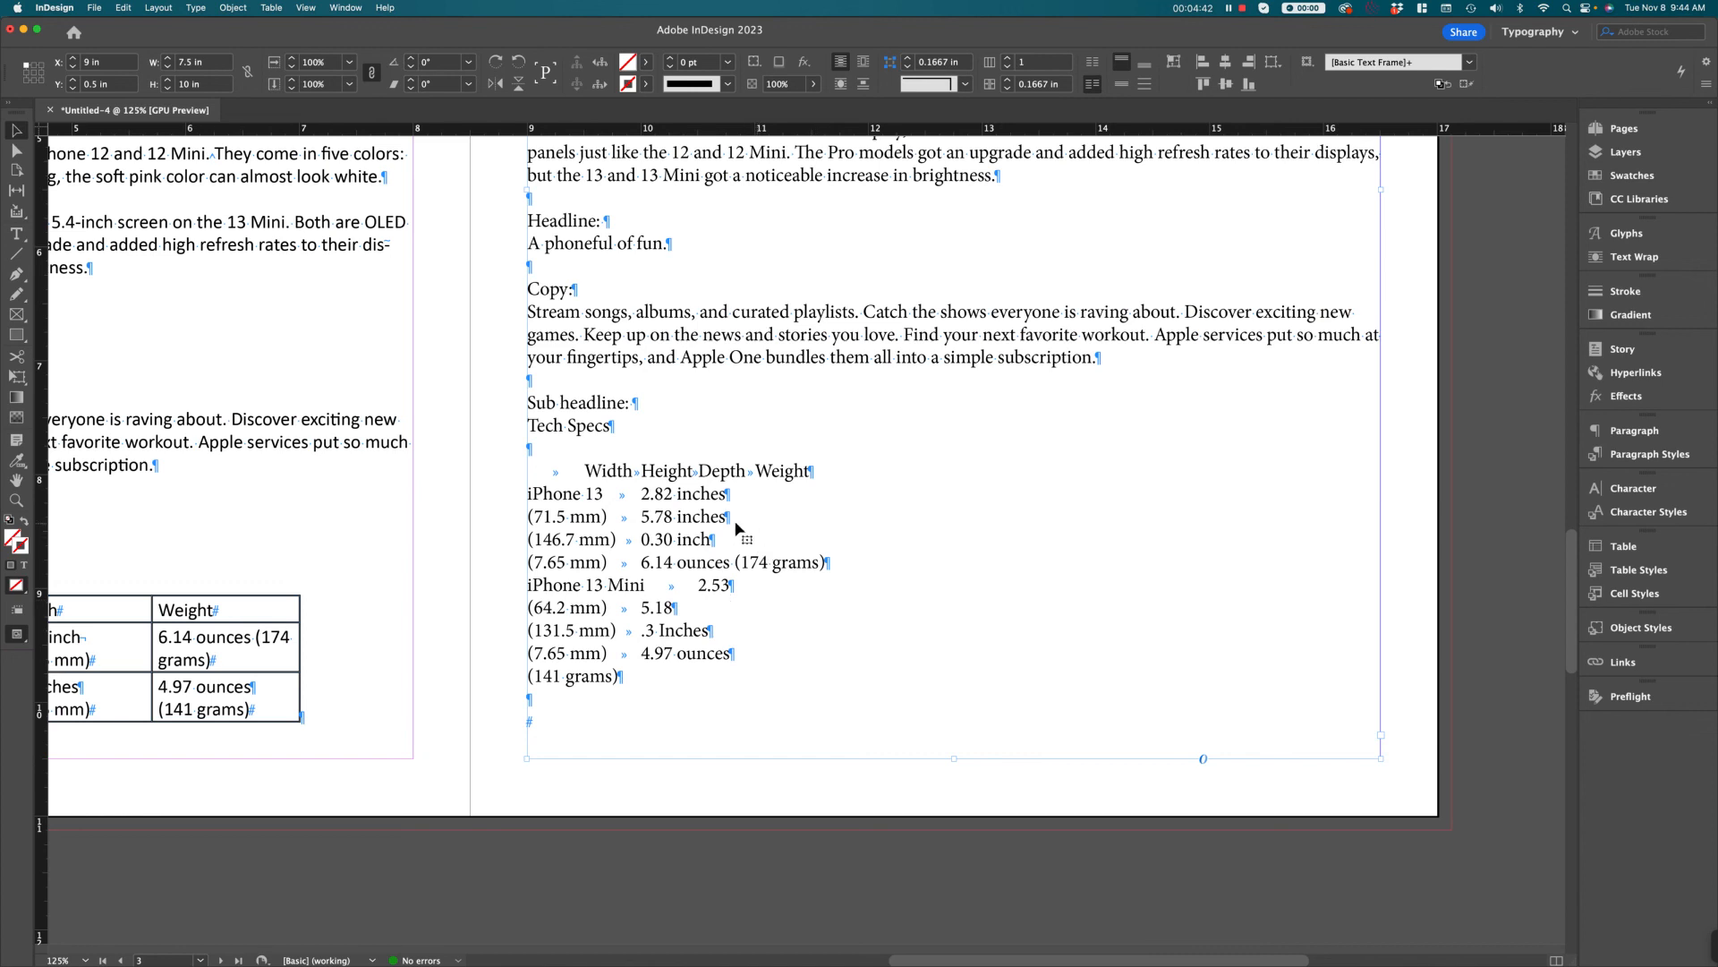
{"action": "left_click", "coordinate": [193, 9]}
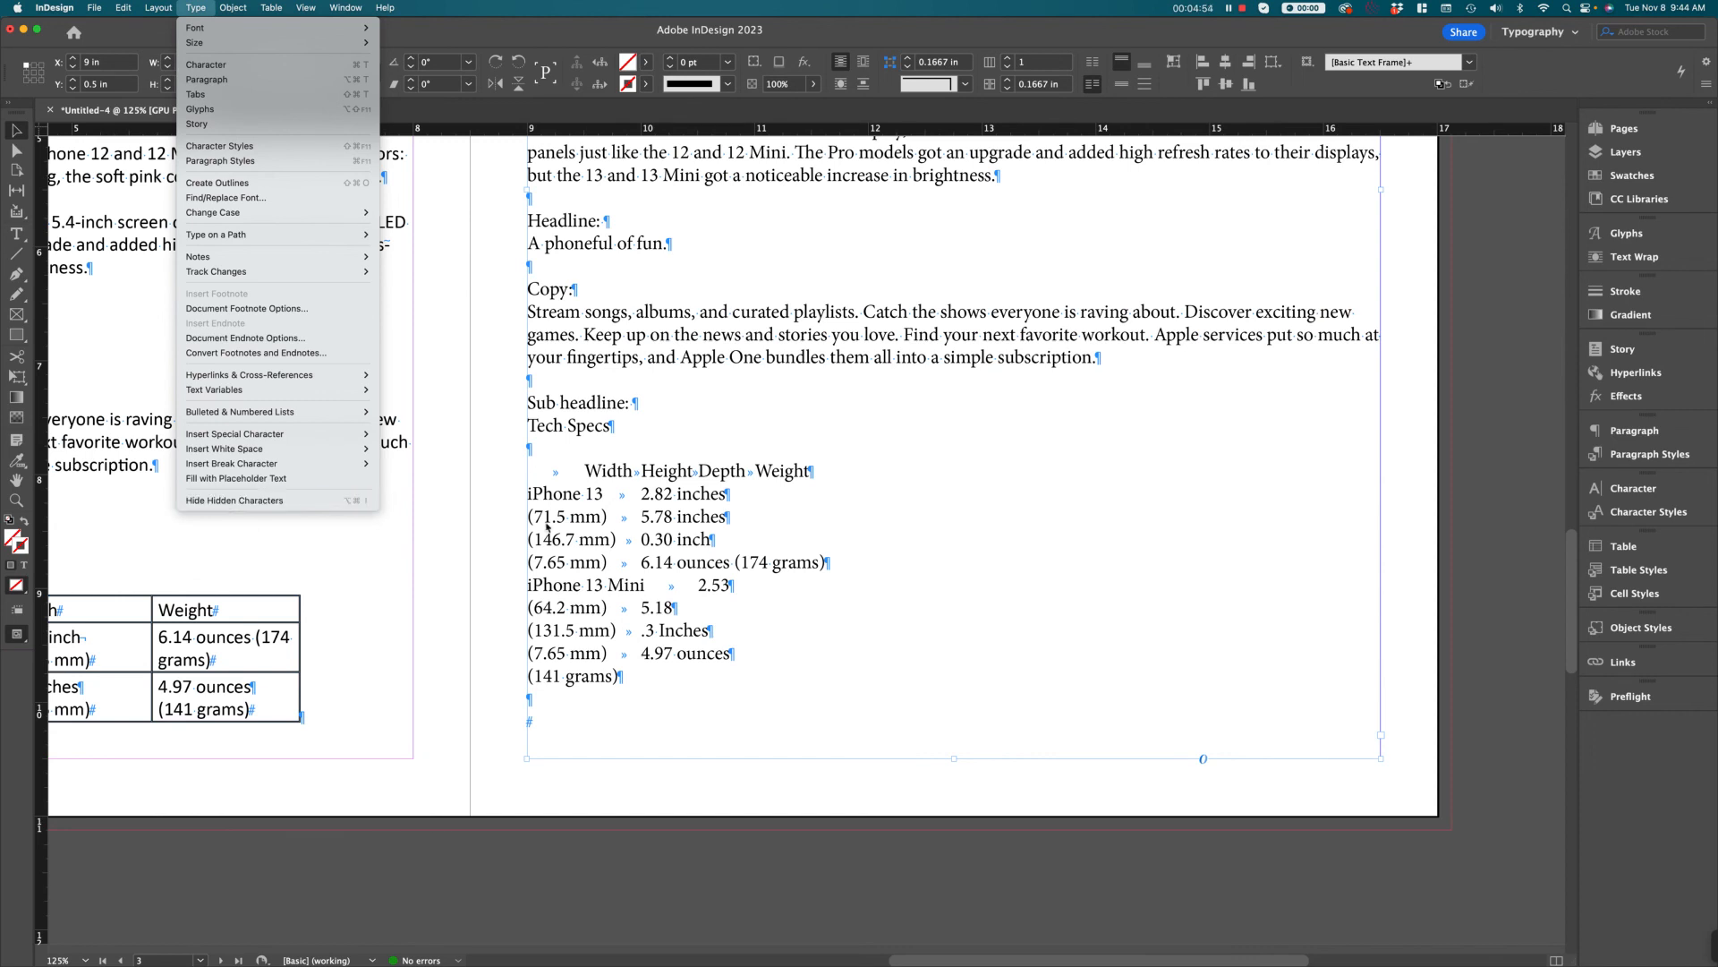
{"action": "left_click", "coordinate": [929, 570]}
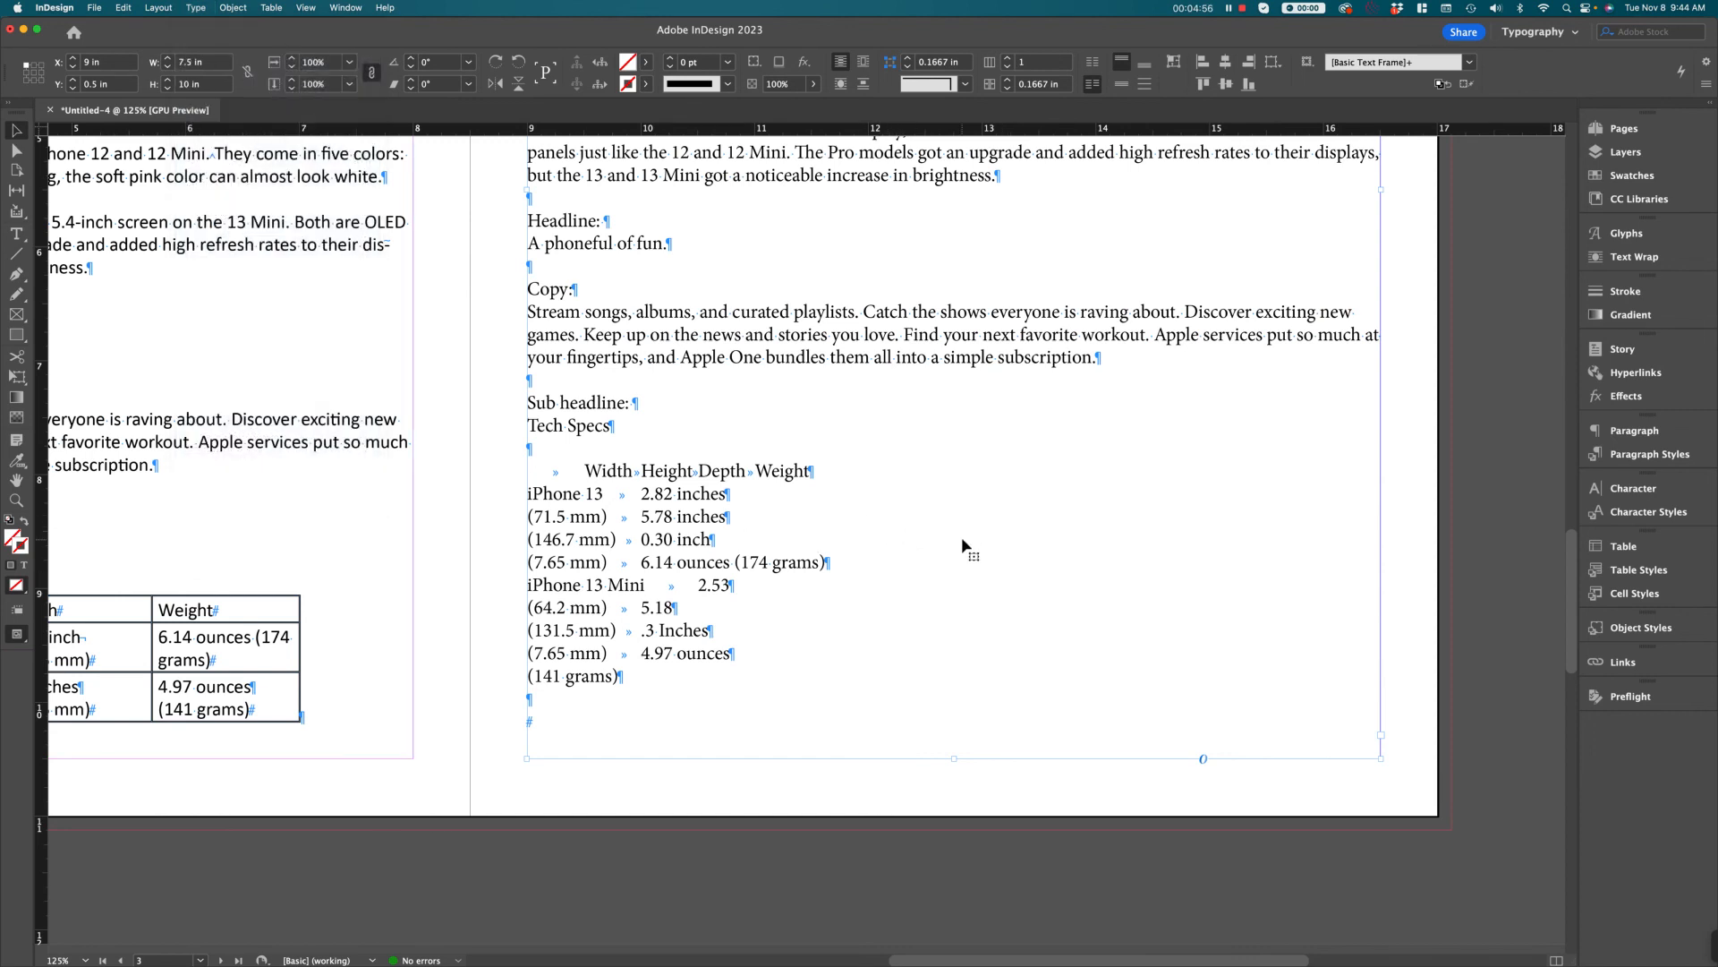